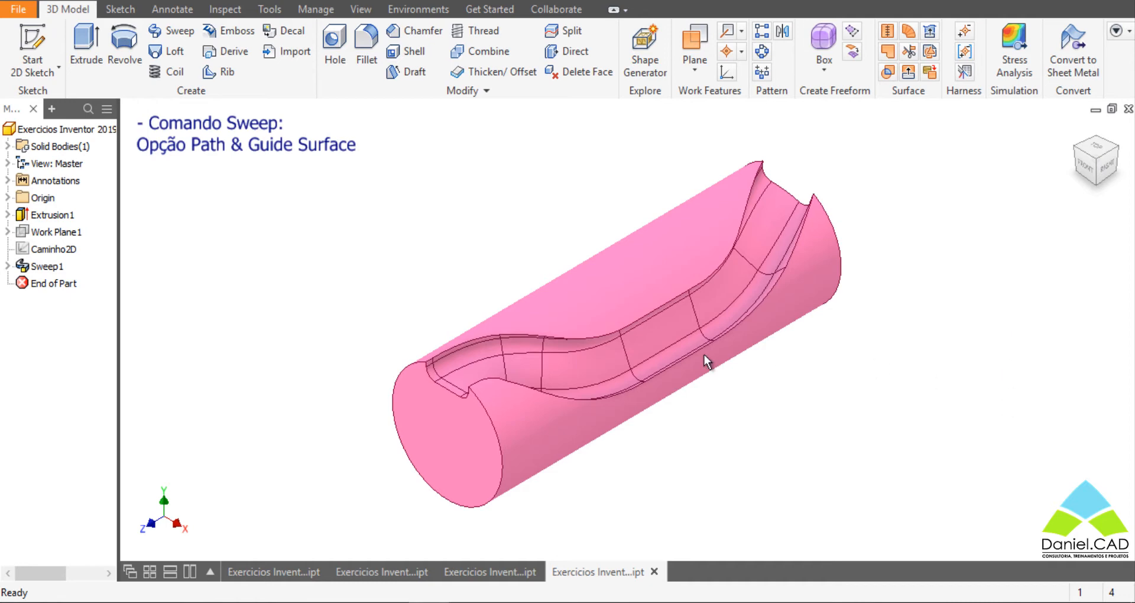
Examine the finished swept groove along the cylinder from several angles and return to the home view
shift+middle_drag(691, 314, 688, 416)
shift+middle_drag(547, 353, 648, 386)
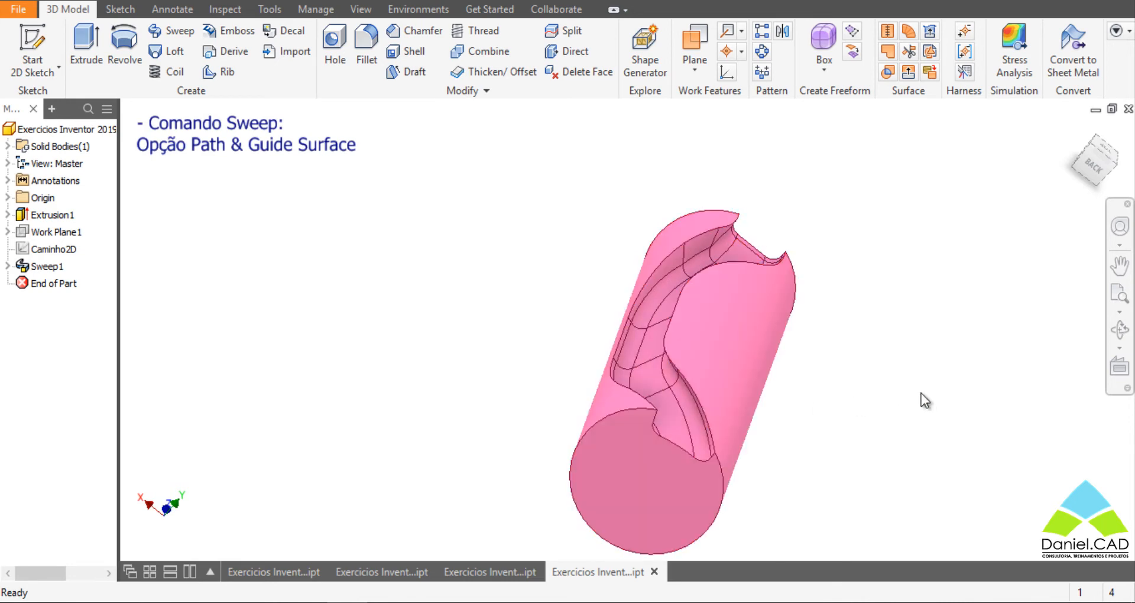
key(F6)
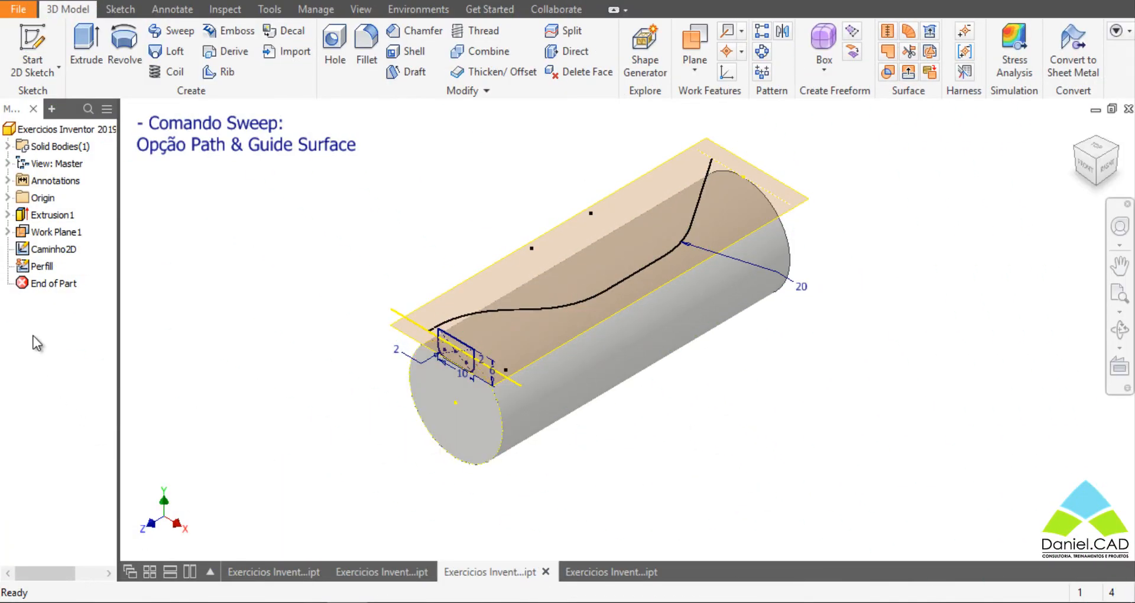
Roll the part back to directly after Extrusion1 and inspect the circular base sketch, Sketch1, on the cylinder
drag(50, 285, 52, 227)
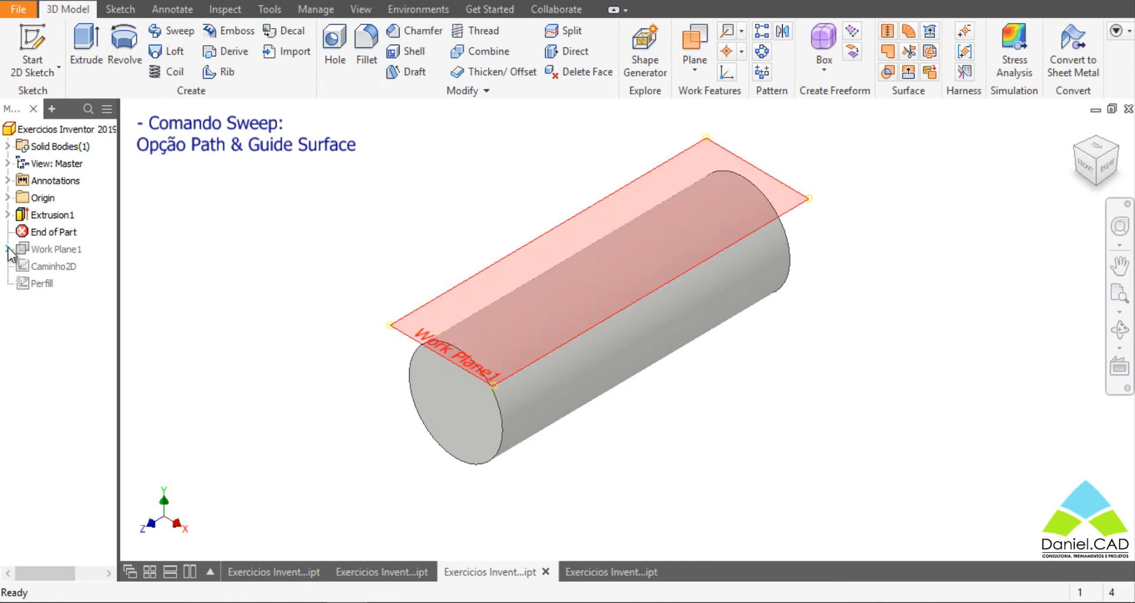
click(6, 215)
click(59, 231)
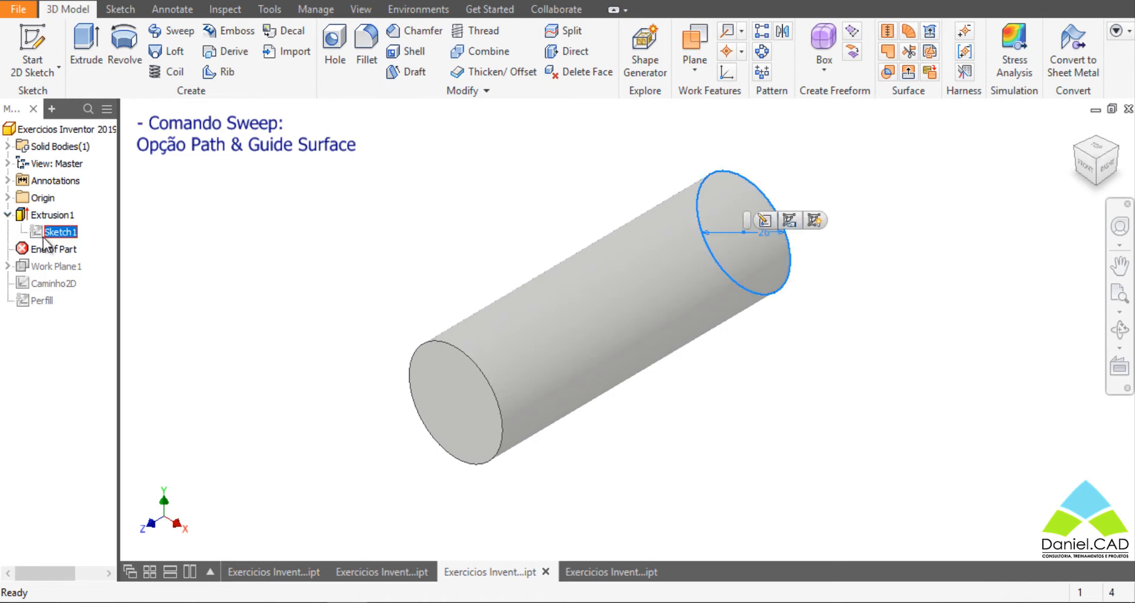
middle_drag(886, 330, 839, 358)
scroll(779, 282, up, 5)
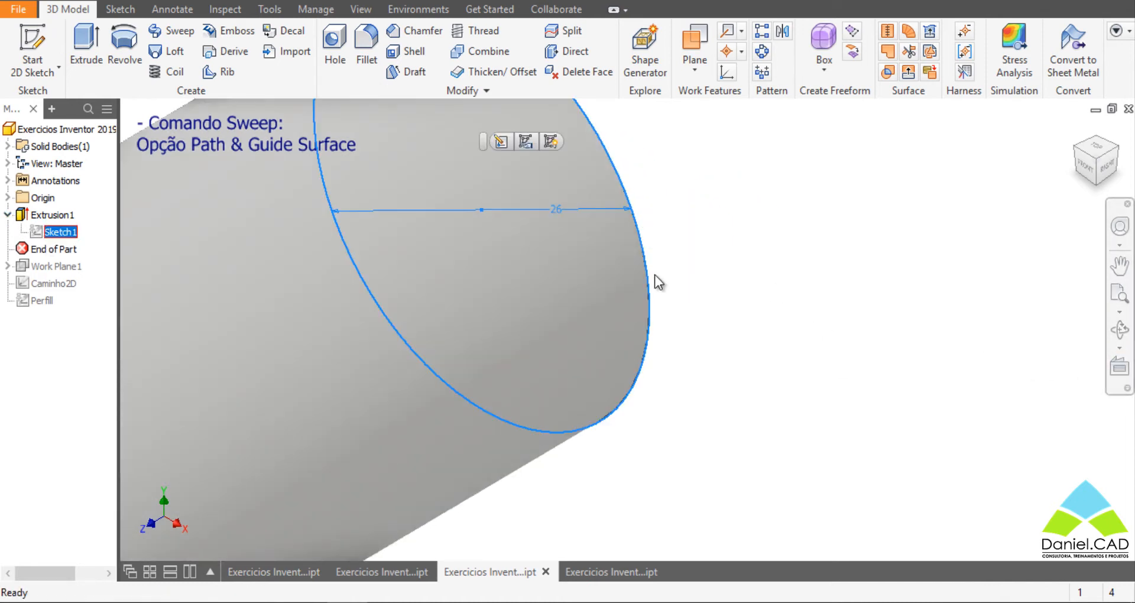
scroll(654, 276, down, 4)
middle_drag(675, 270, 803, 246)
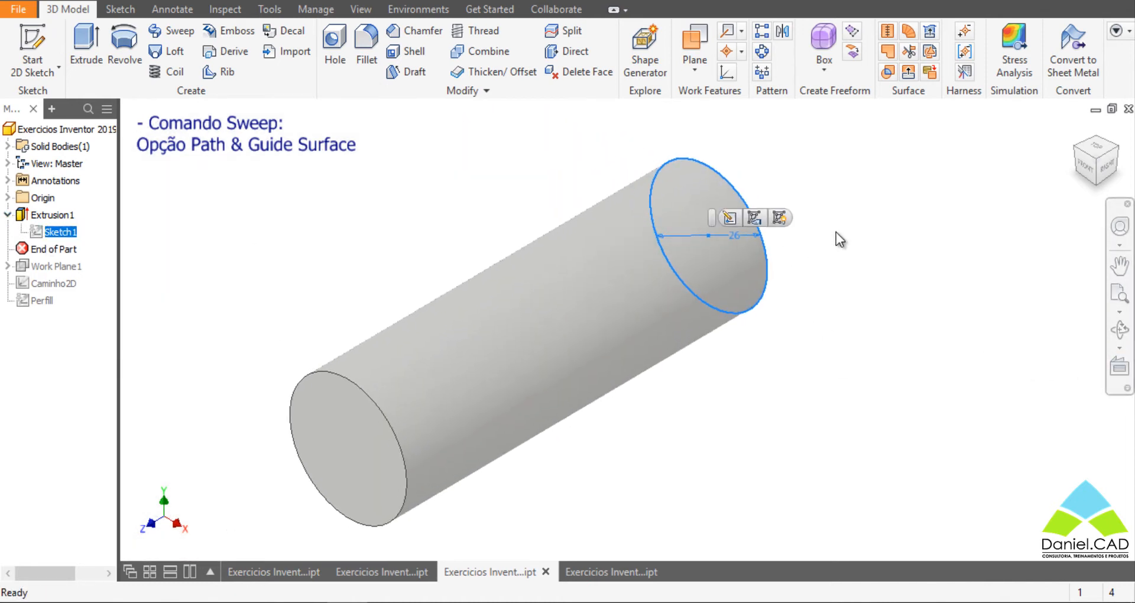
click(871, 210)
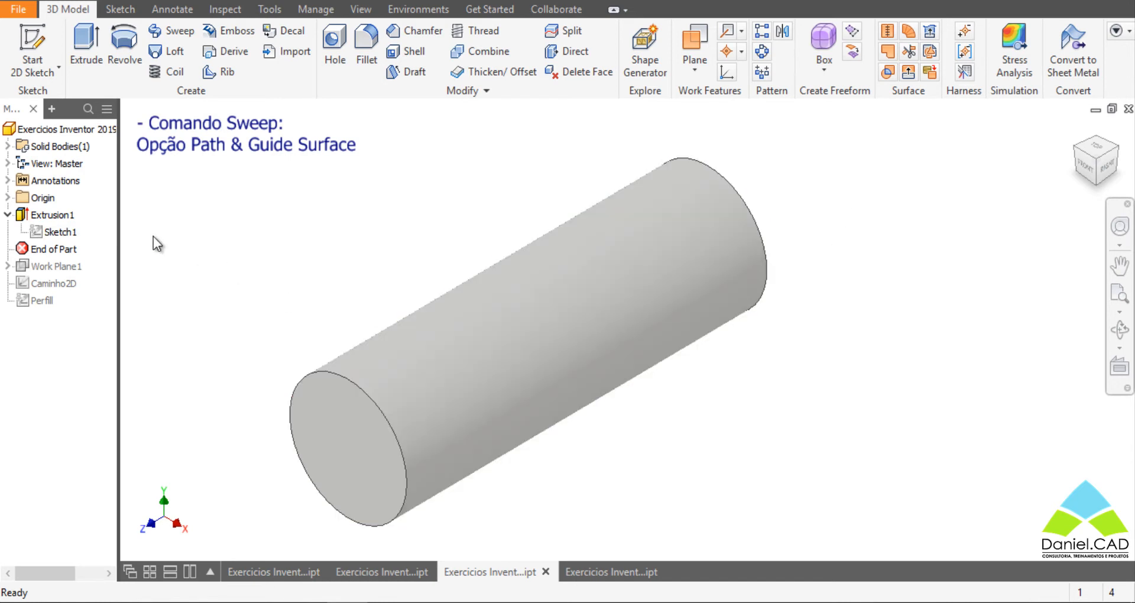
Review the extrusion distance in Extrusion1's settings and close them without changes
click(53, 214)
double_click(435, 310)
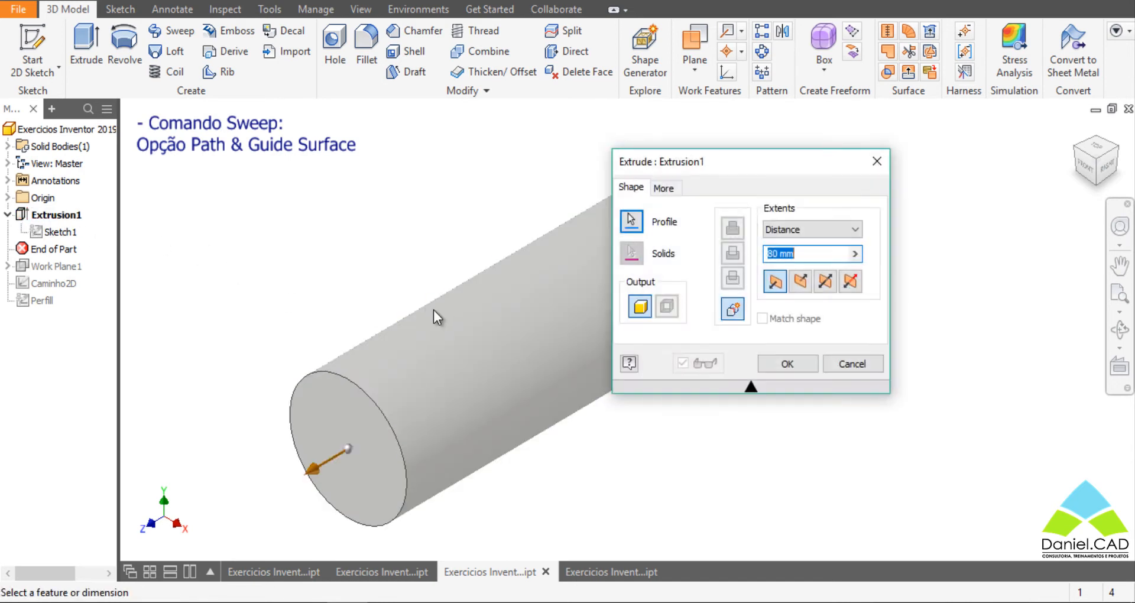
click(876, 162)
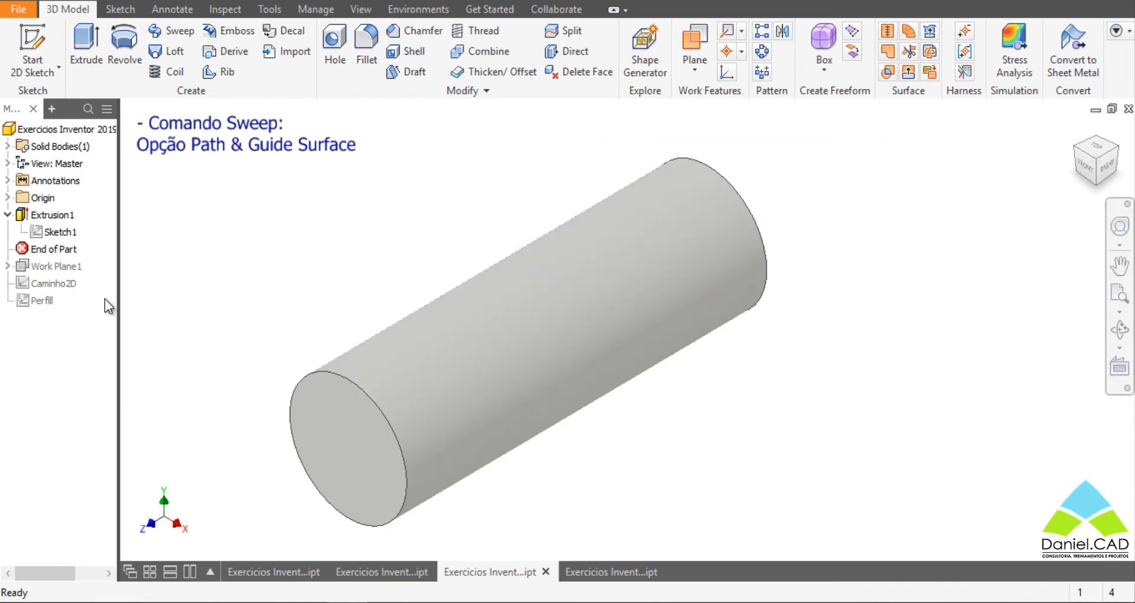
Roll the part forward past Work Plane1, review the available work plane types and hide Work Plane1
drag(22, 249, 24, 269)
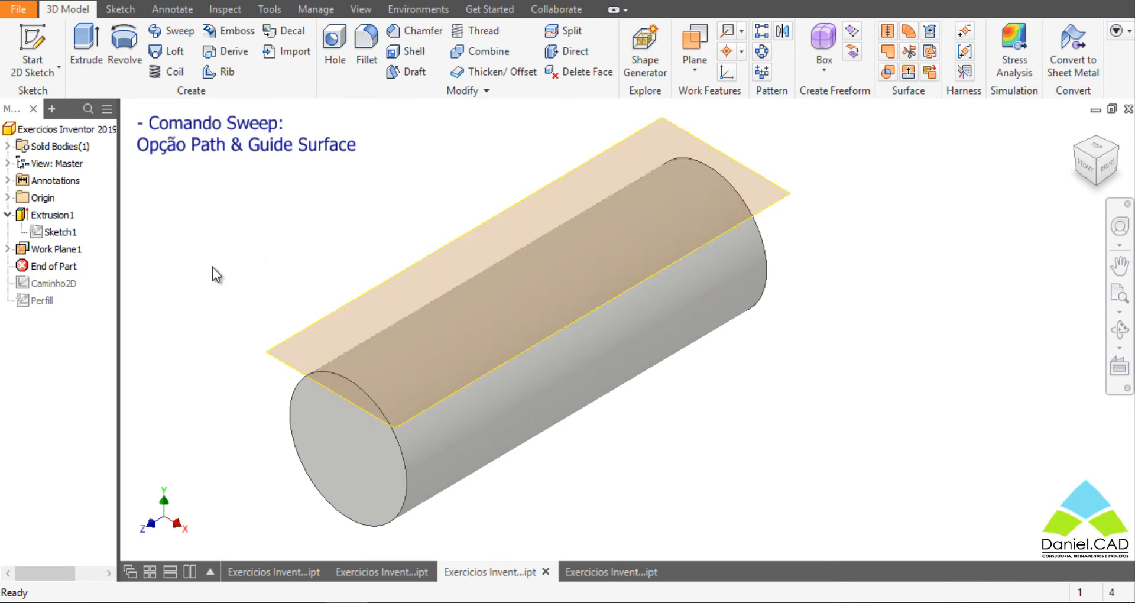
middle_drag(211, 267, 240, 263)
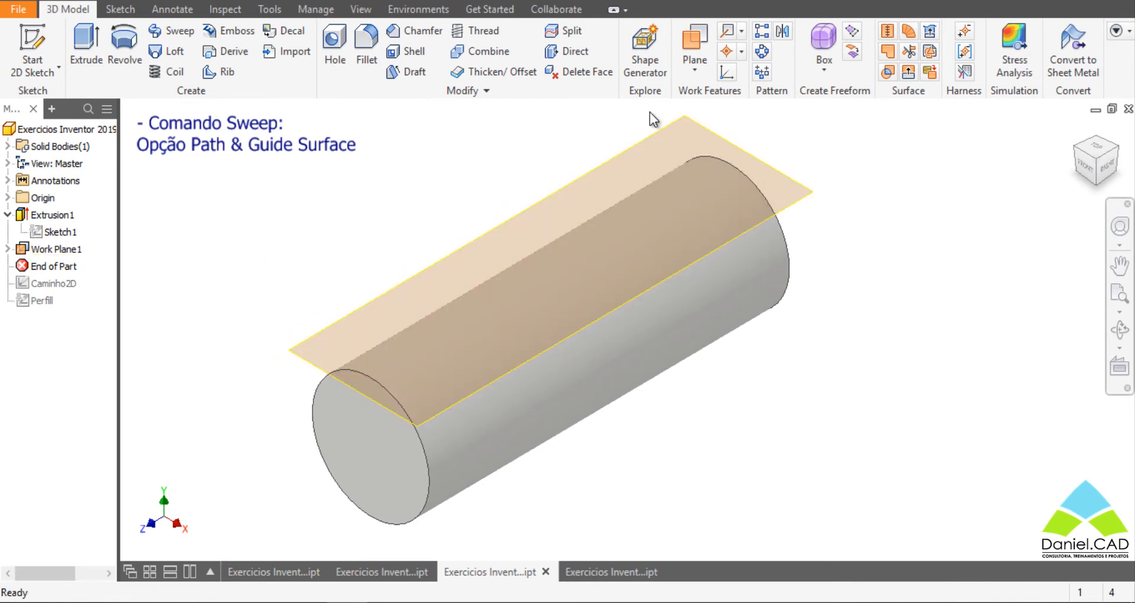
click(693, 73)
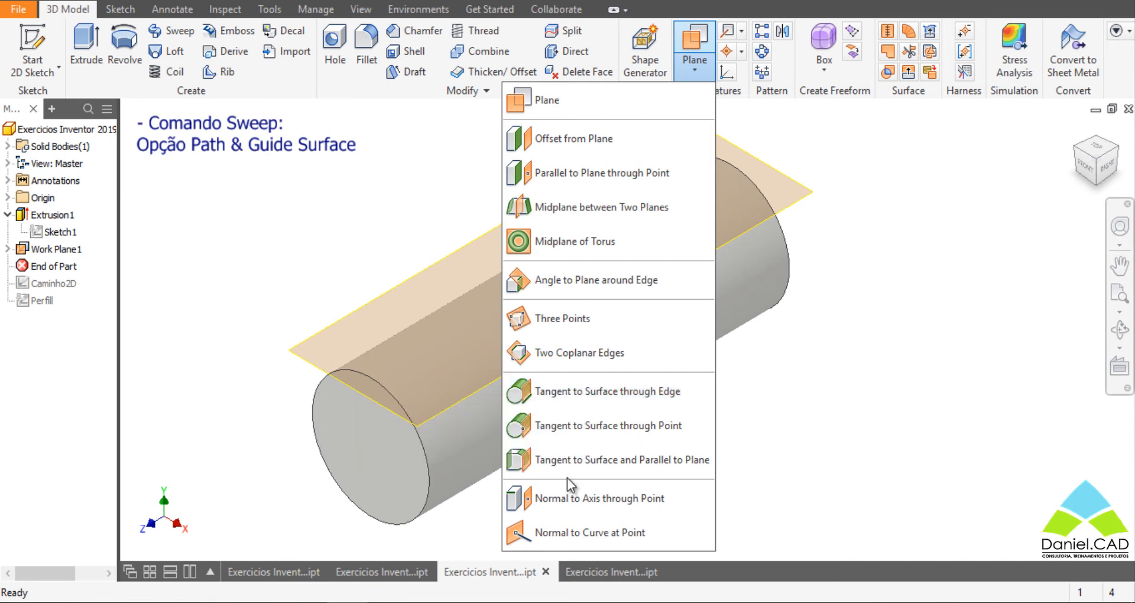
click(340, 252)
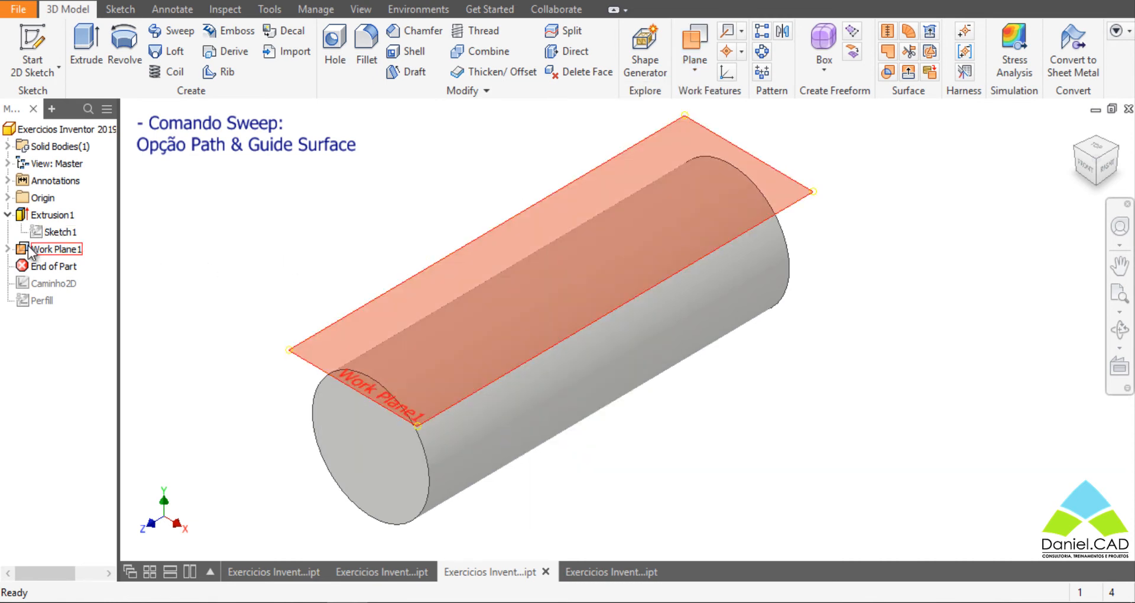
right_click(31, 249)
click(97, 359)
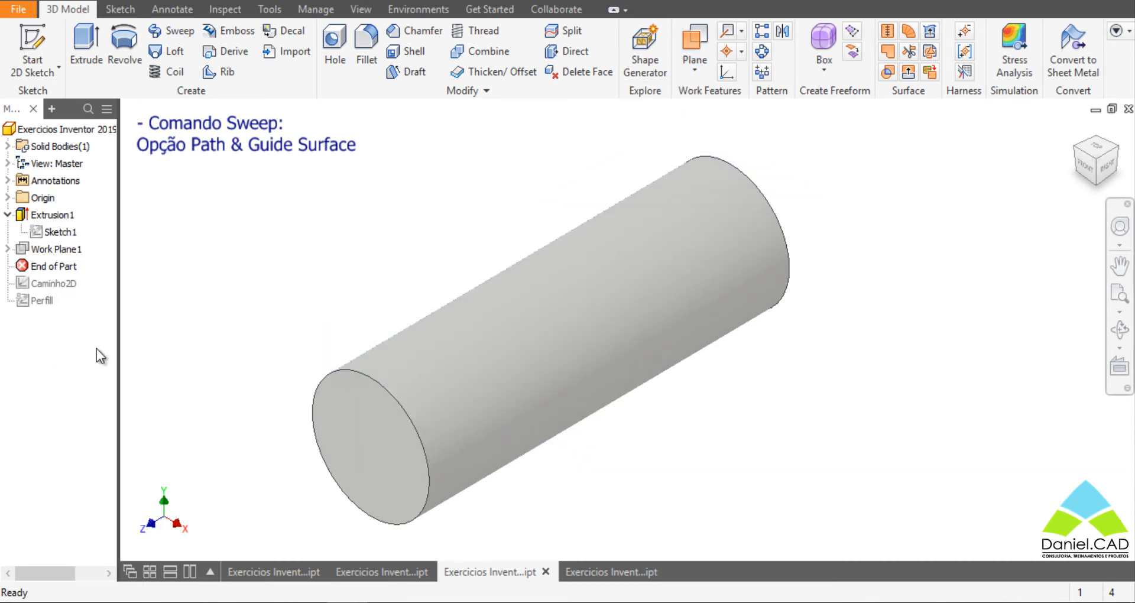
Make the origin XZ Plane visible through the cylinder
click(9, 198)
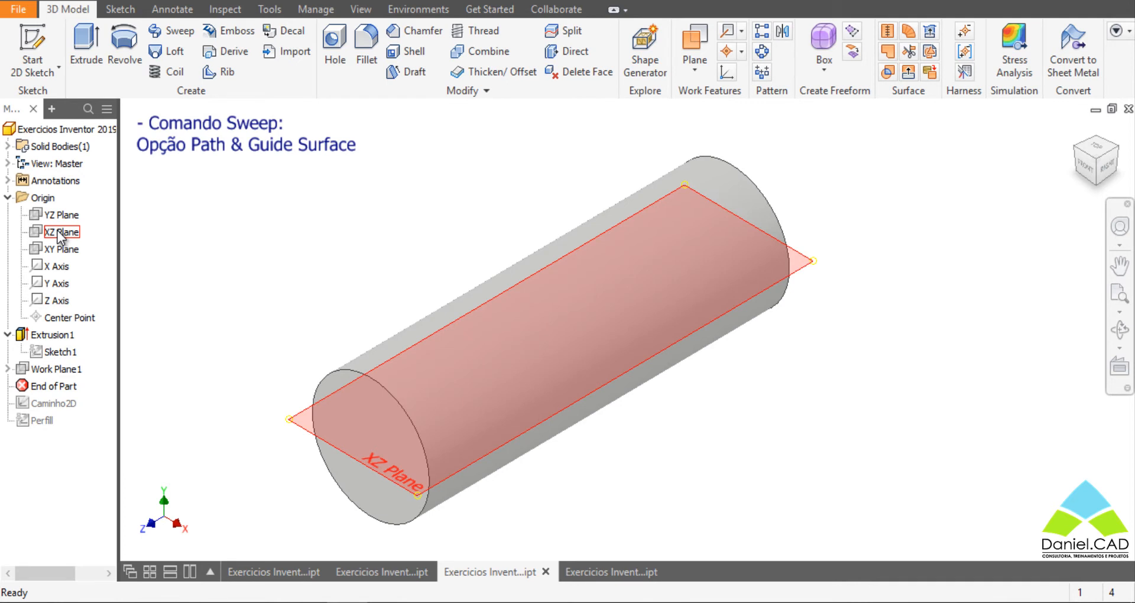
right_click(58, 234)
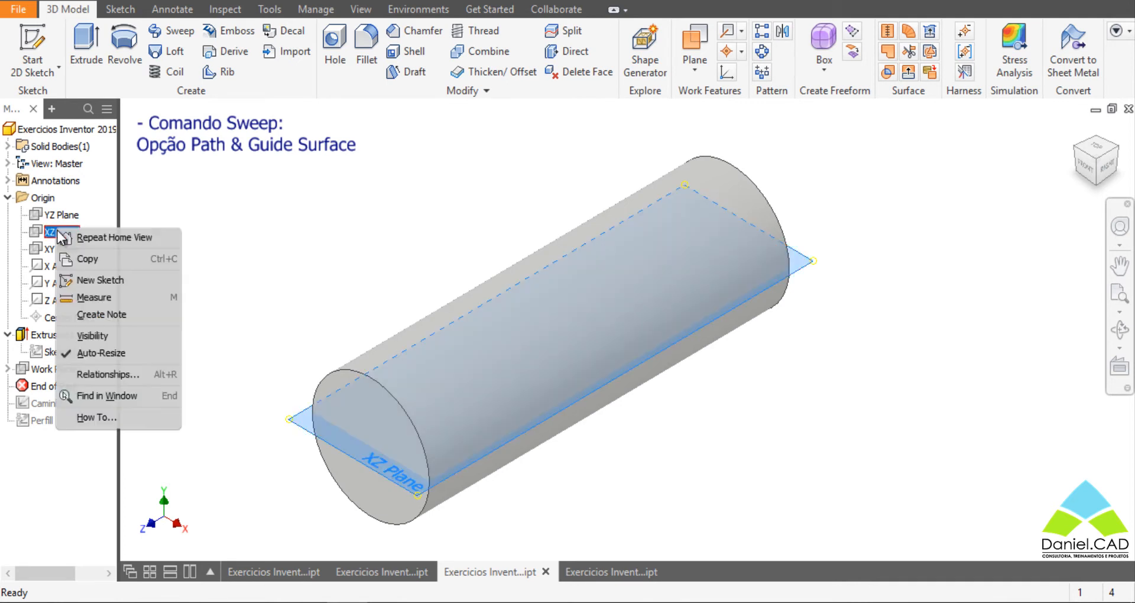
click(114, 336)
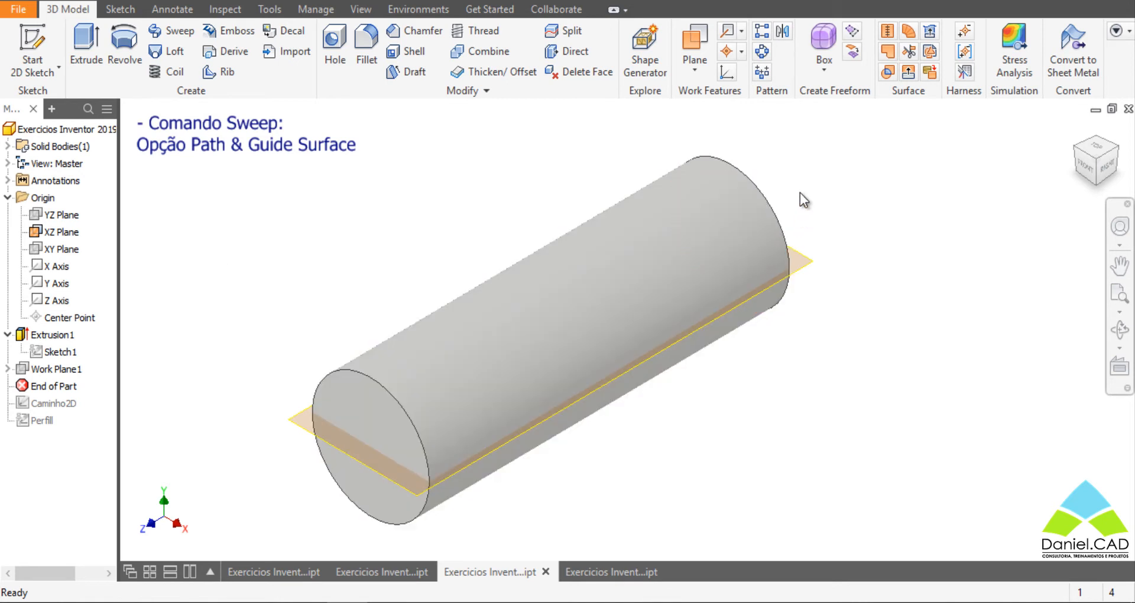
Create a work plane tangent to the cylinder's surface and parallel to the XZ Plane, and hide the XZ Plane
click(702, 71)
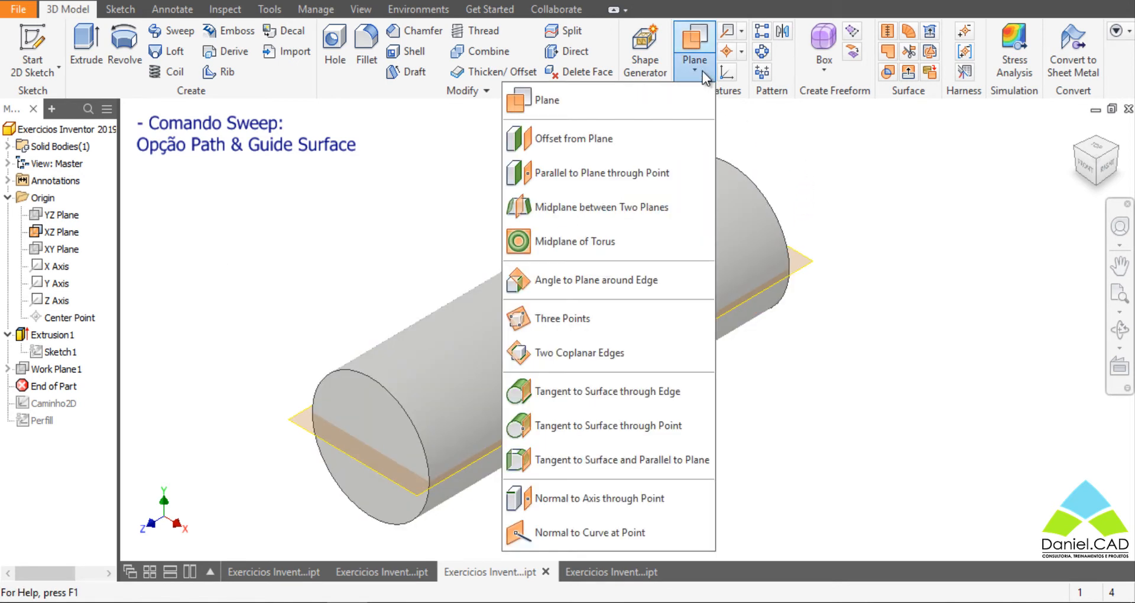
click(651, 468)
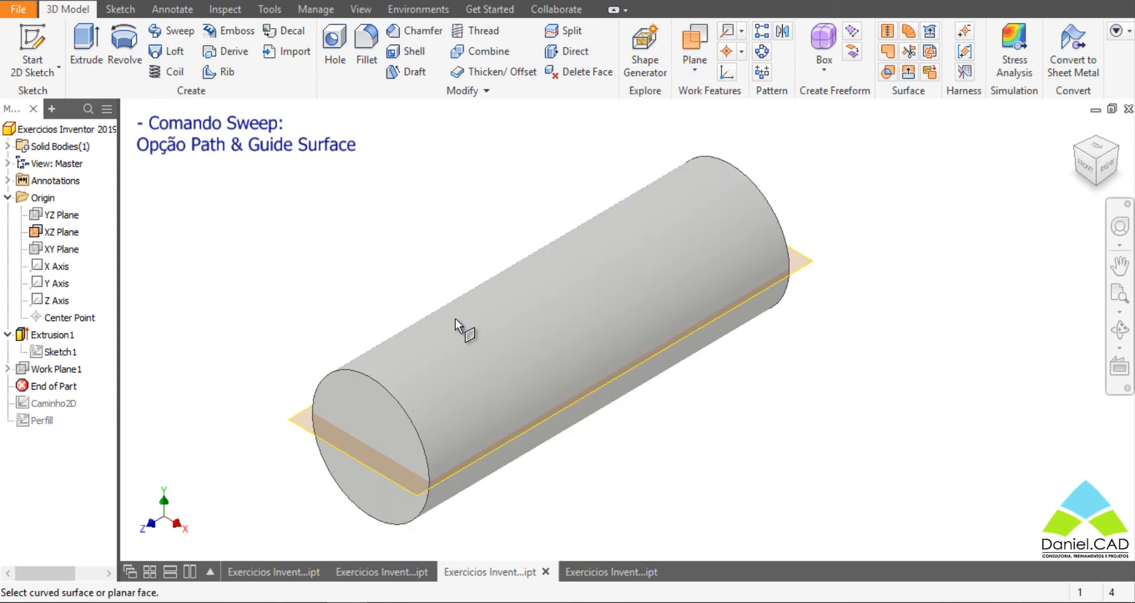
click(473, 321)
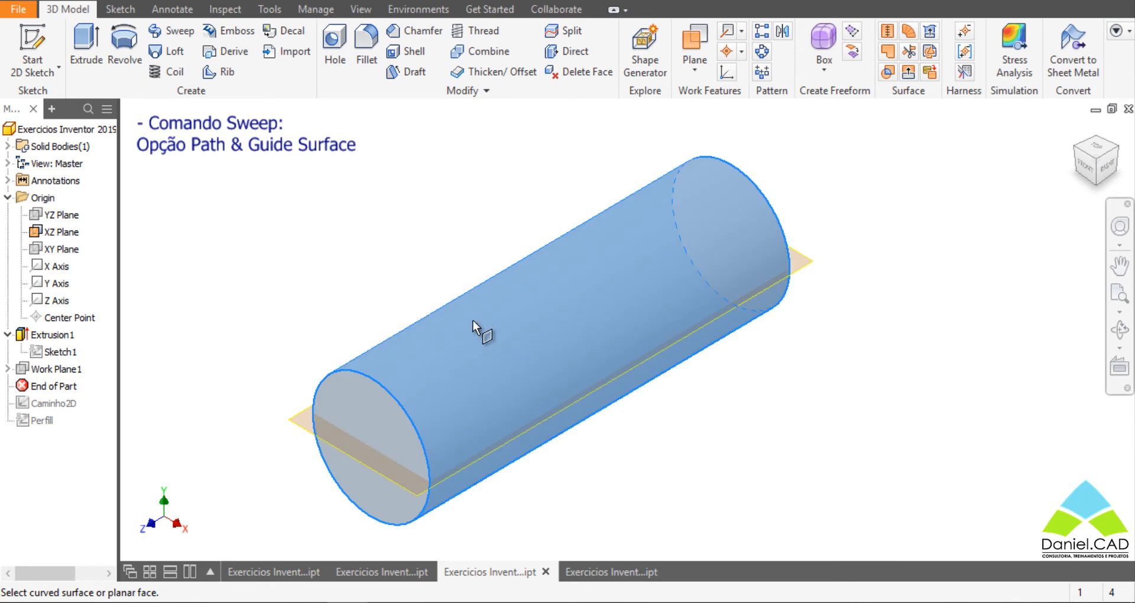
click(303, 417)
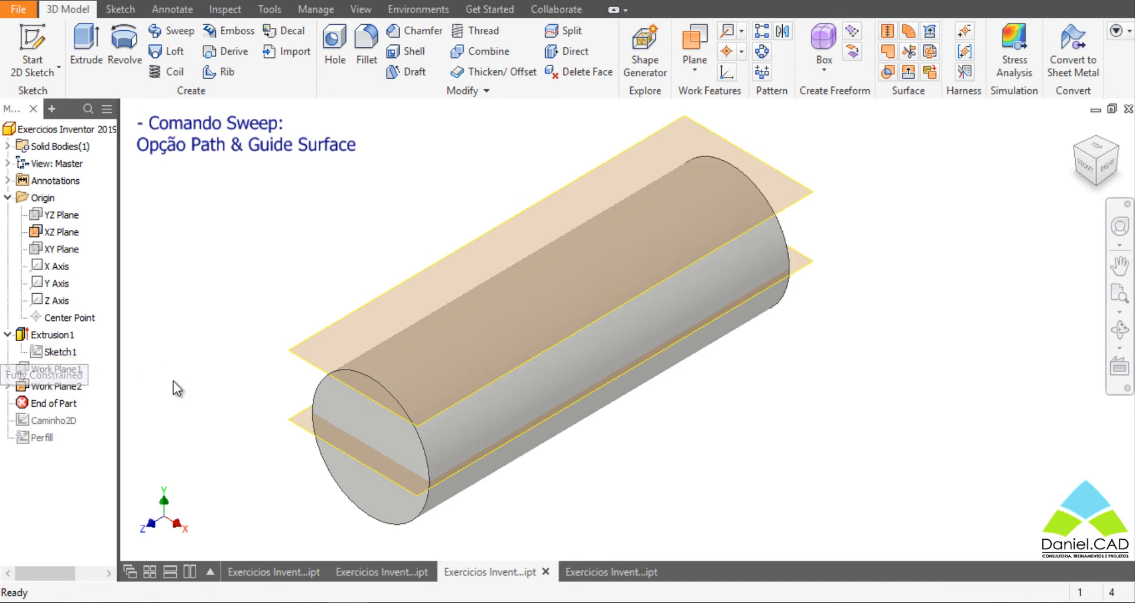
right_click(53, 232)
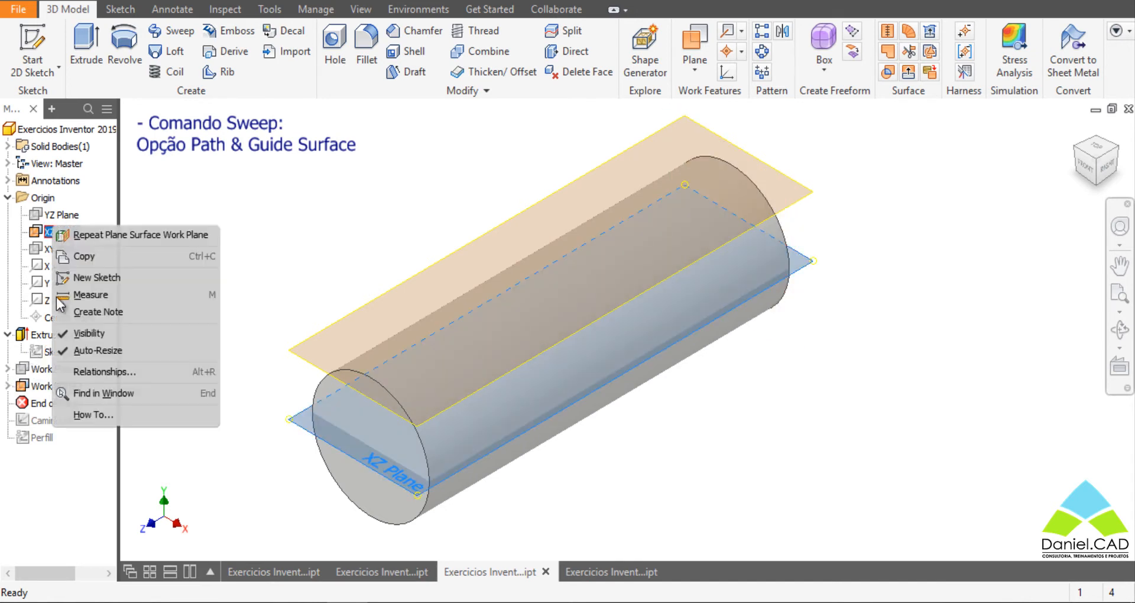
click(66, 332)
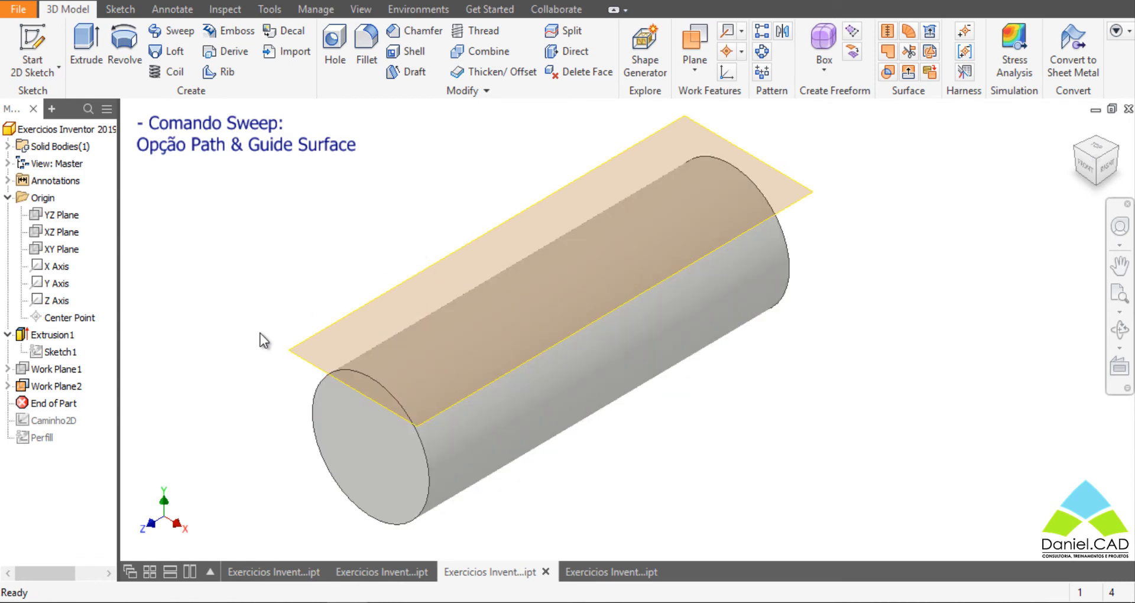
Roll the part forward to include the Caminho2D path sketch and the Perfill profile sketch, inspecting both on the cylinder
mouse_move(52, 402)
mouse_down()
mouse_move(36, 409)
mouse_move(38, 429)
mouse_up()
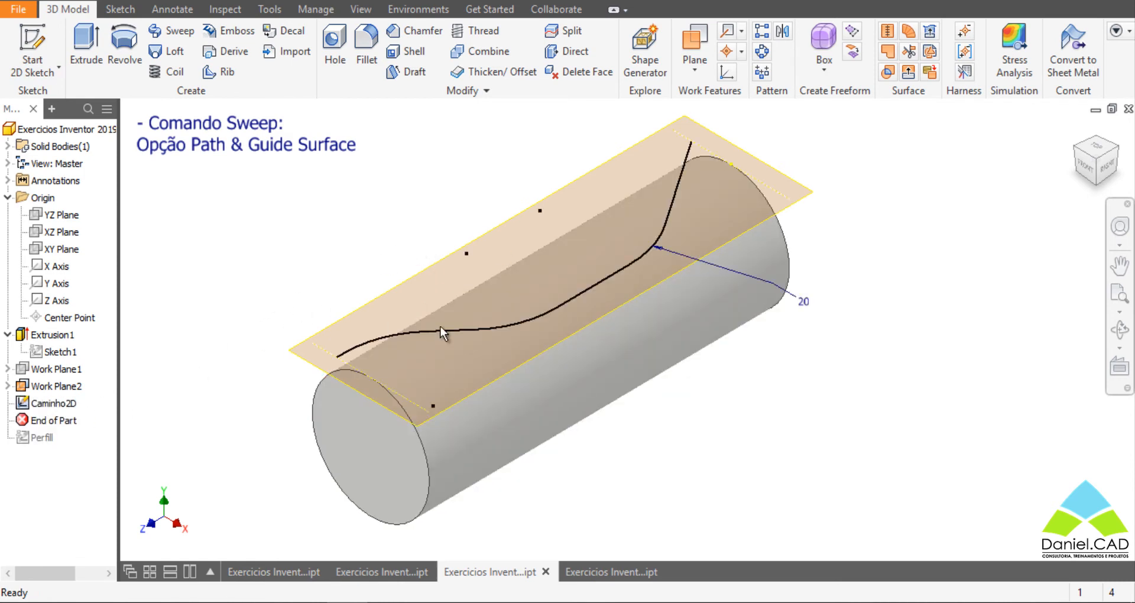
shift+middle_drag(442, 334, 654, 400)
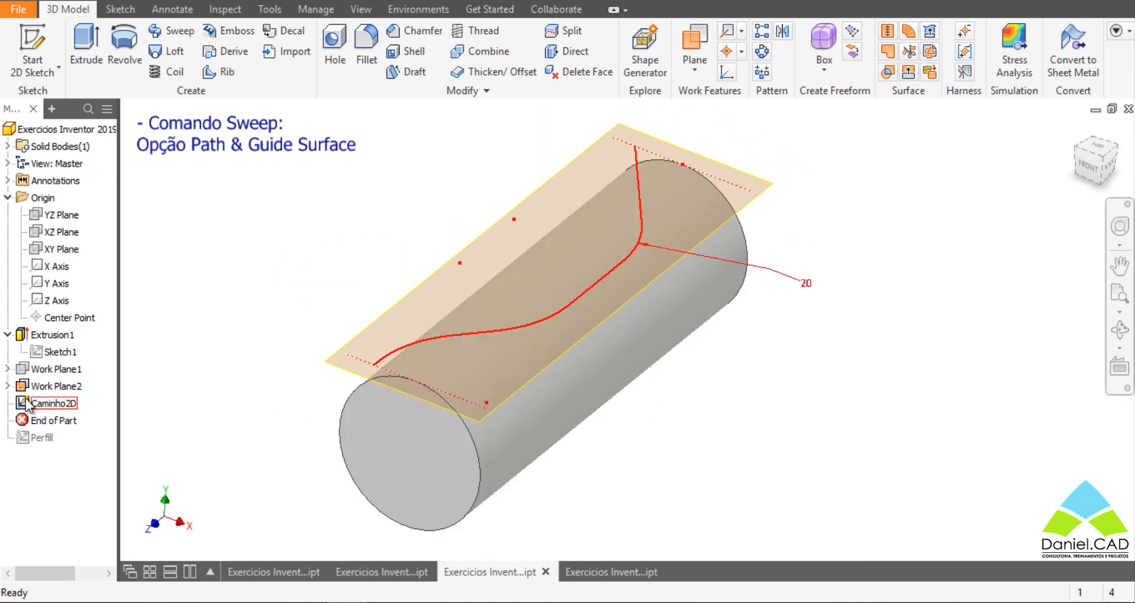
drag(24, 420, 26, 442)
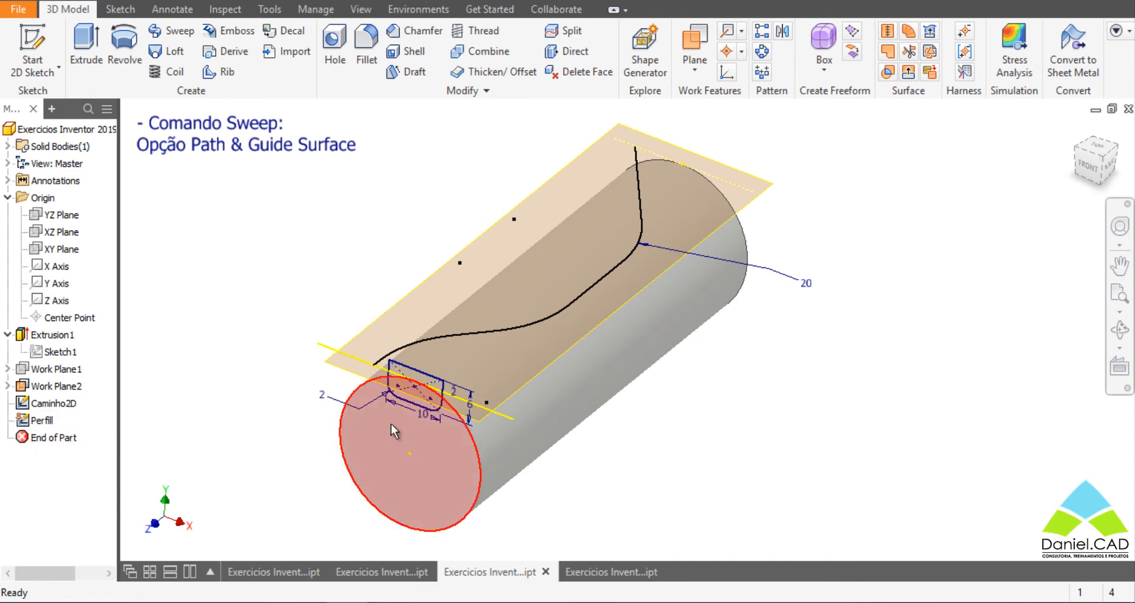
shift+middle_drag(392, 431, 801, 498)
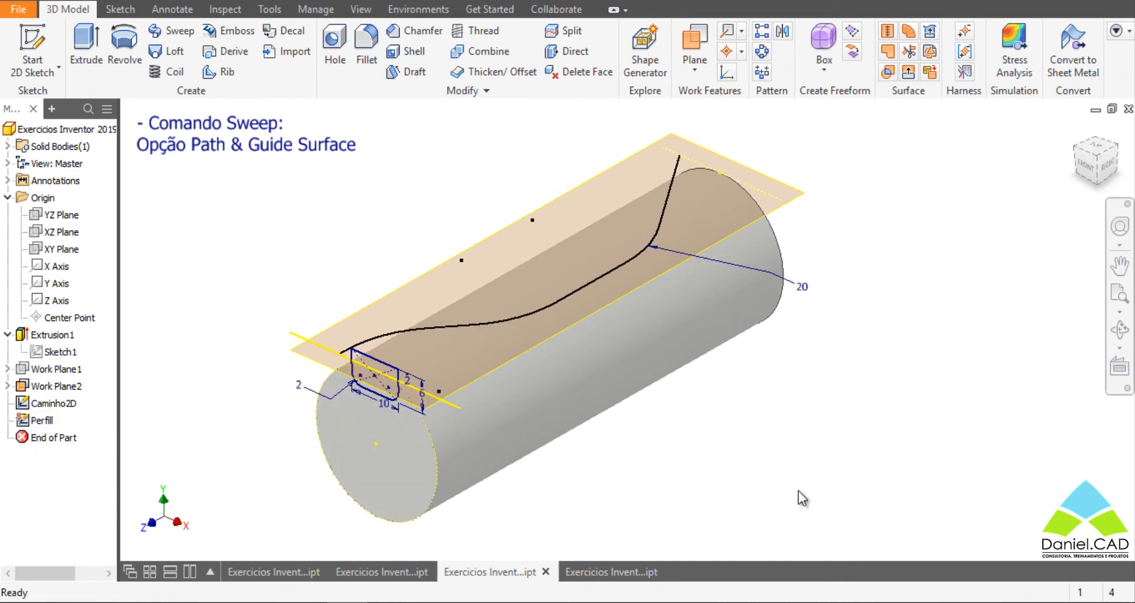
middle_drag(798, 490, 821, 491)
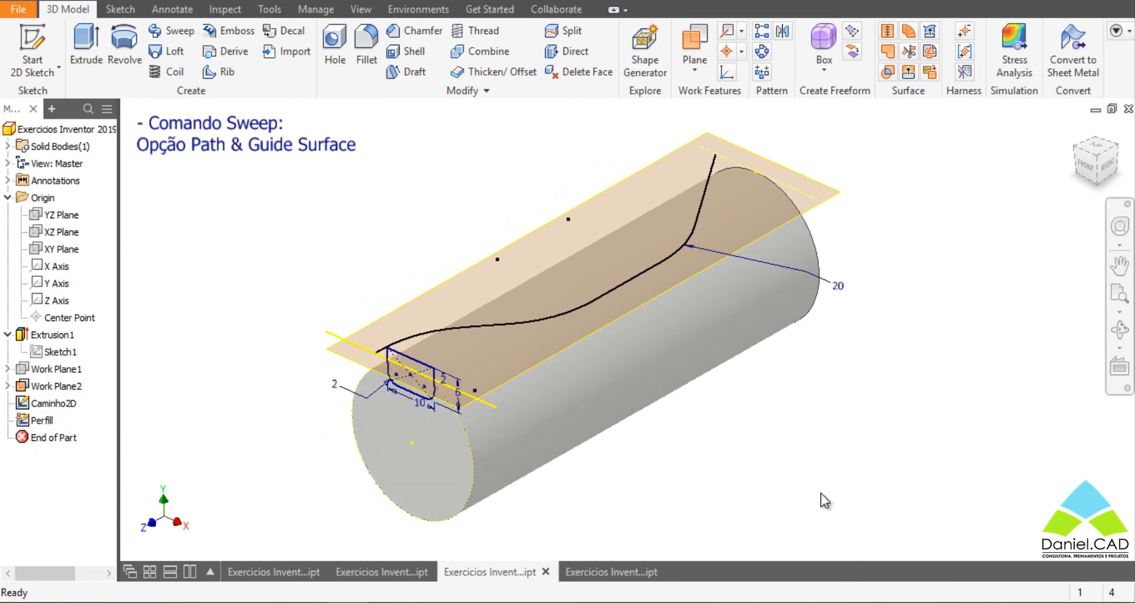
Start a Path-type Sweep of the Perfill profile along the Caminho2D curve and check its preview from the right side
click(182, 28)
drag(331, 161, 264, 136)
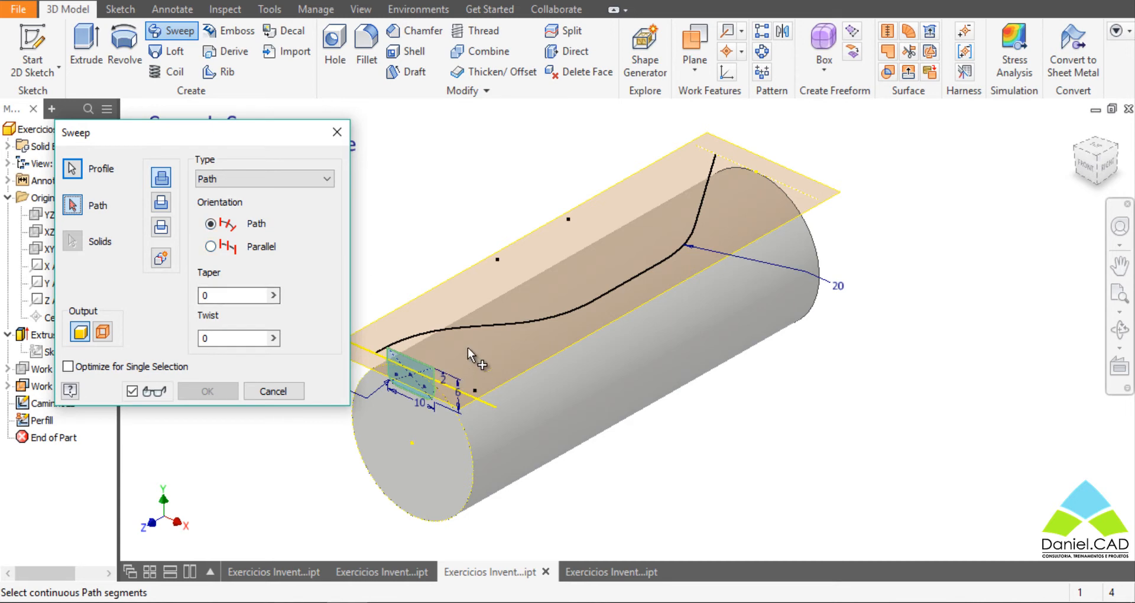
click(472, 327)
shift+middle_drag(659, 423, 570, 380)
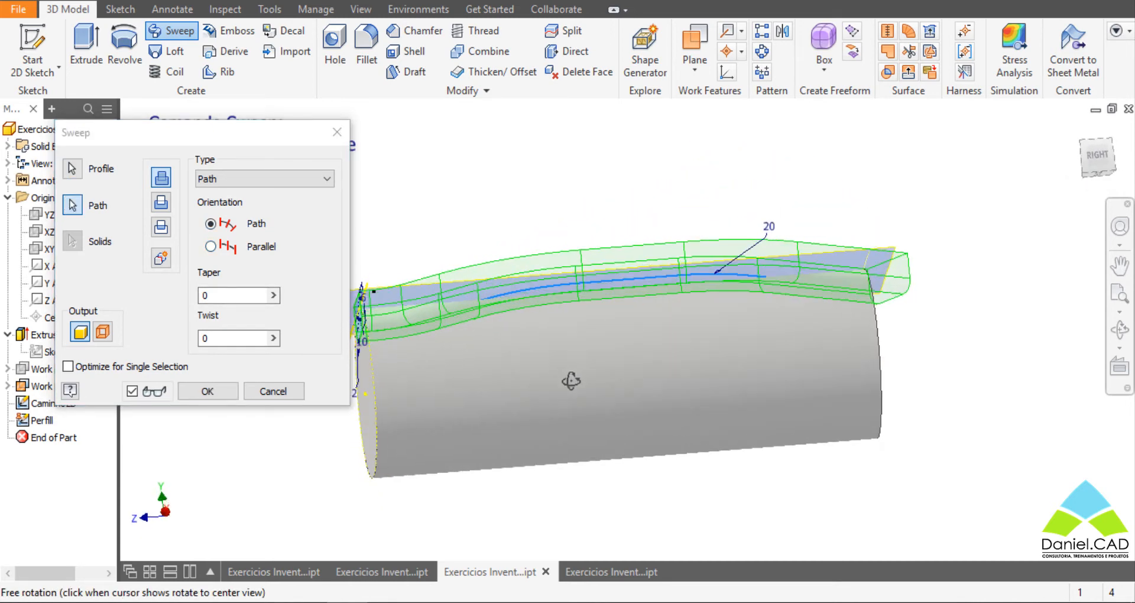
click(1107, 166)
scroll(526, 264, down, 3)
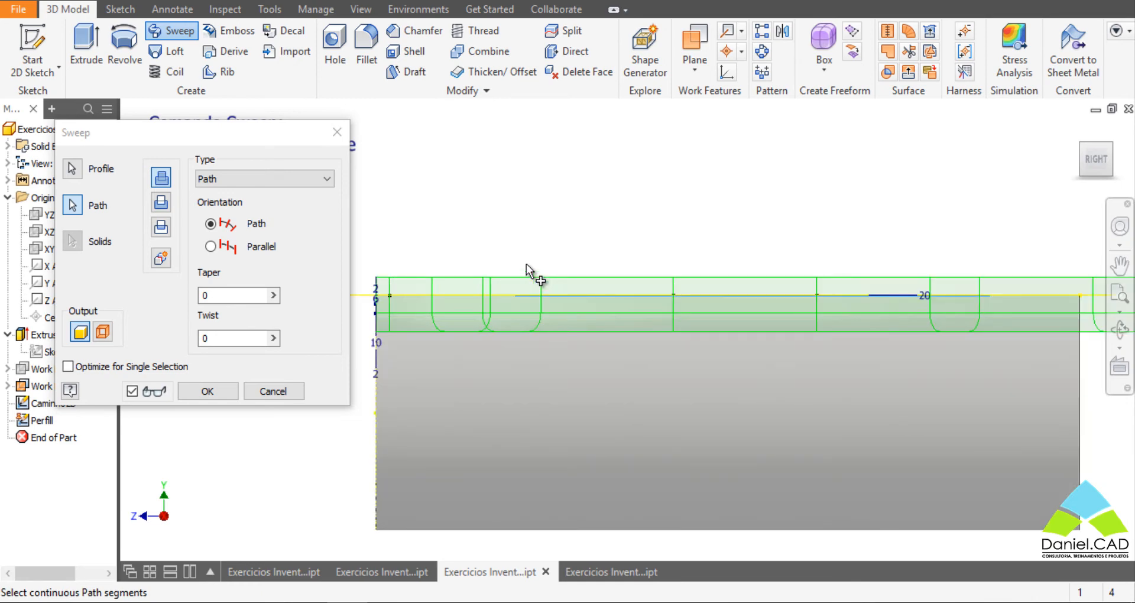
scroll(526, 264, up, 3)
shift+middle_drag(561, 258, 684, 285)
Set the sweep operation to Cut, create the groove in the cylinder and inspect it
click(160, 202)
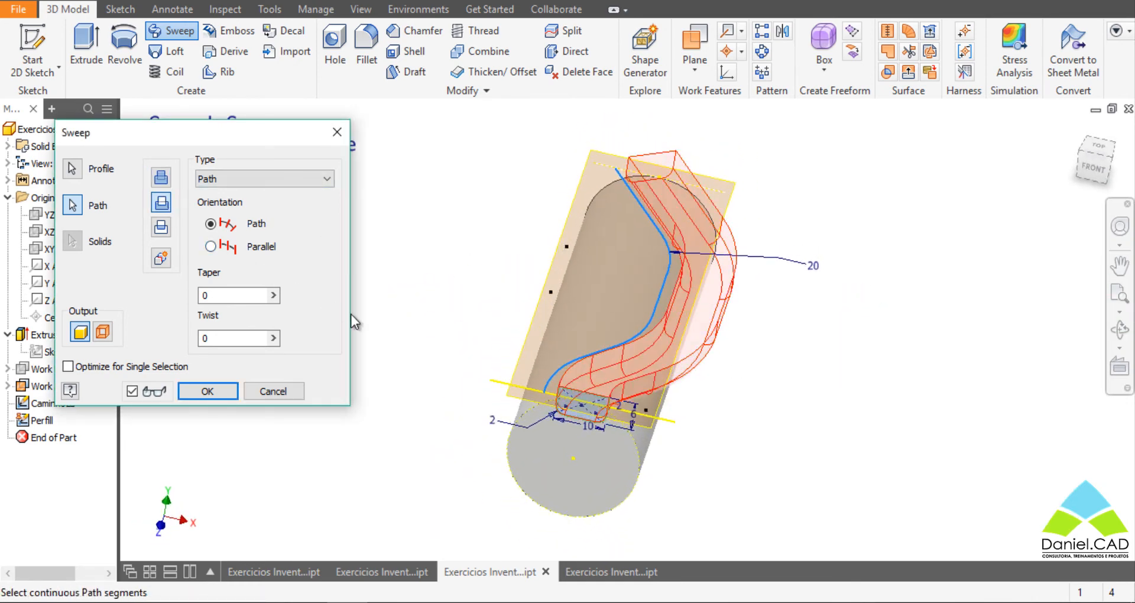
shift+middle_drag(704, 425, 502, 413)
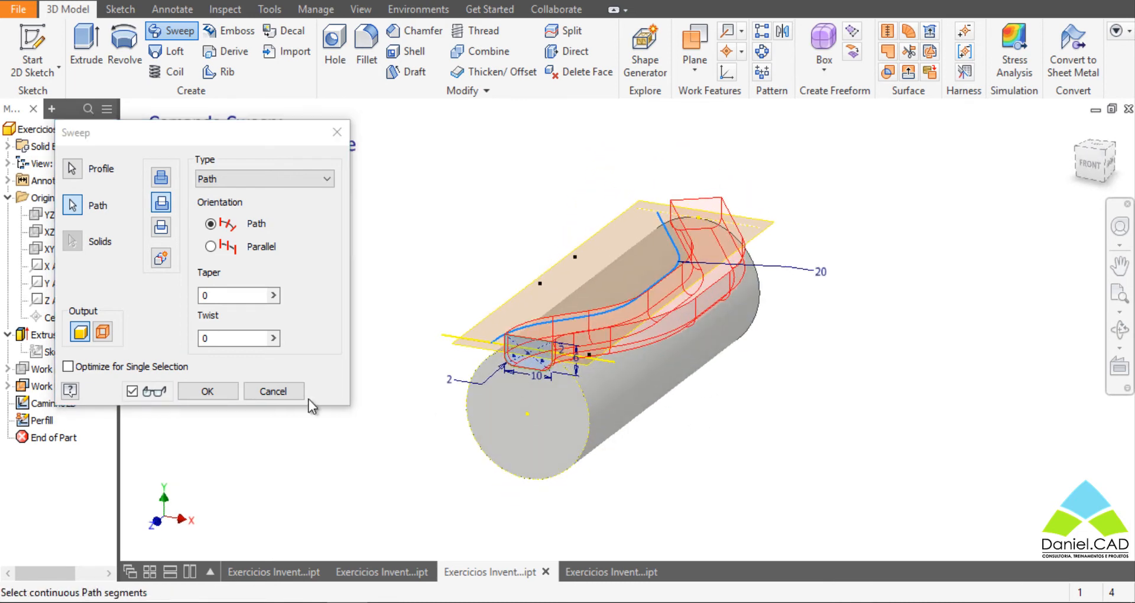
click(208, 391)
click(253, 310)
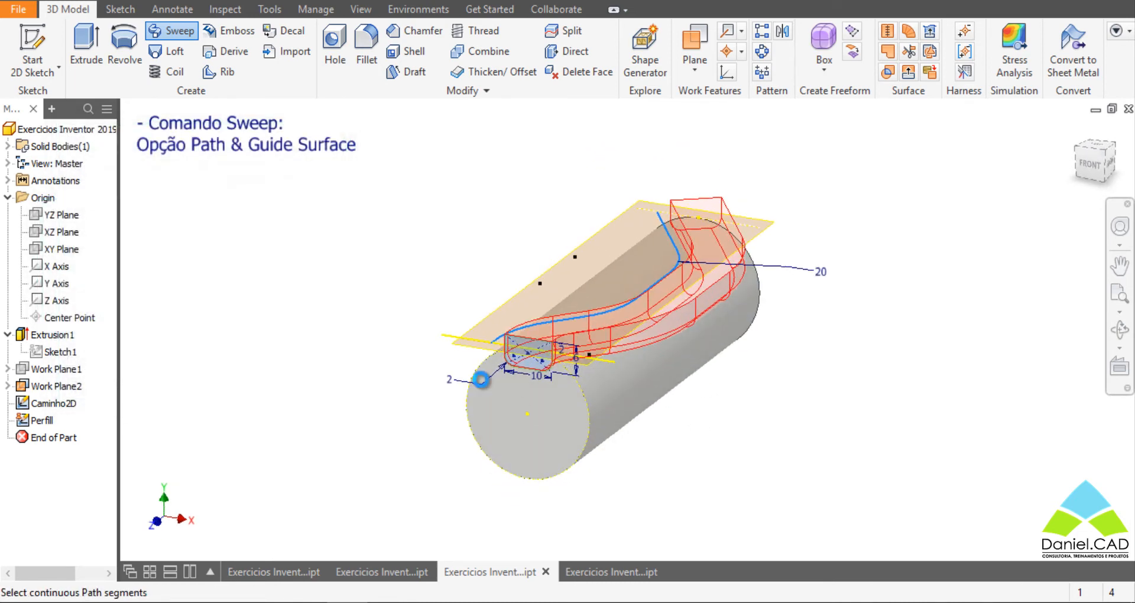
shift+middle_drag(703, 455, 713, 390)
scroll(715, 393, down, 3)
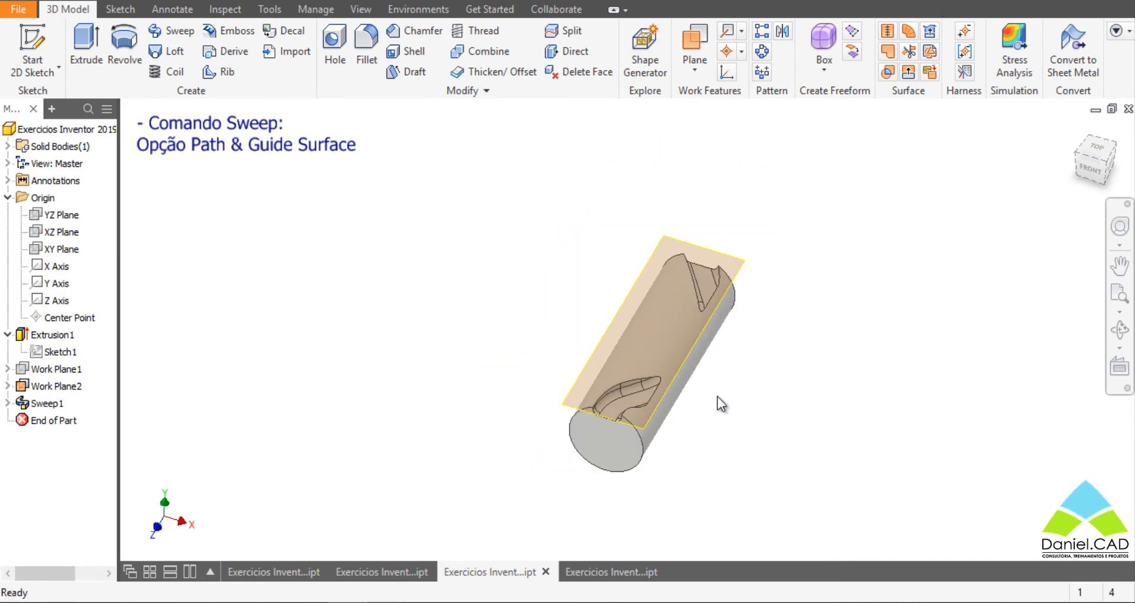
Undo the groove's sweep cut and start a 3D sketch on the part
key(ctrl+z)
shift+middle_drag(770, 425, 741, 391)
scroll(759, 384, up, 3)
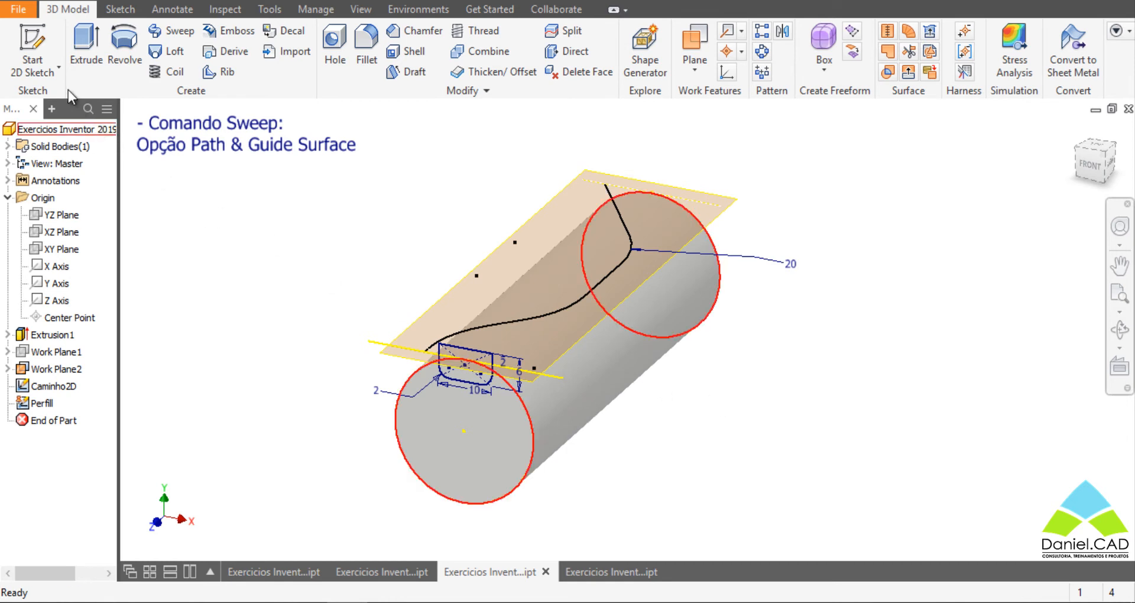
click(52, 74)
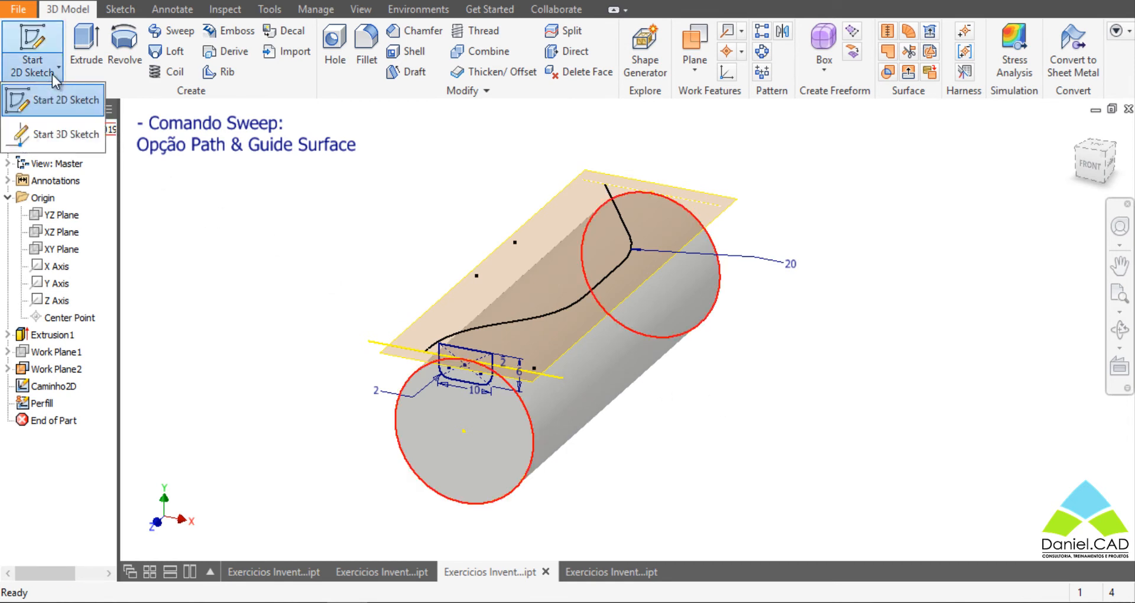
click(79, 143)
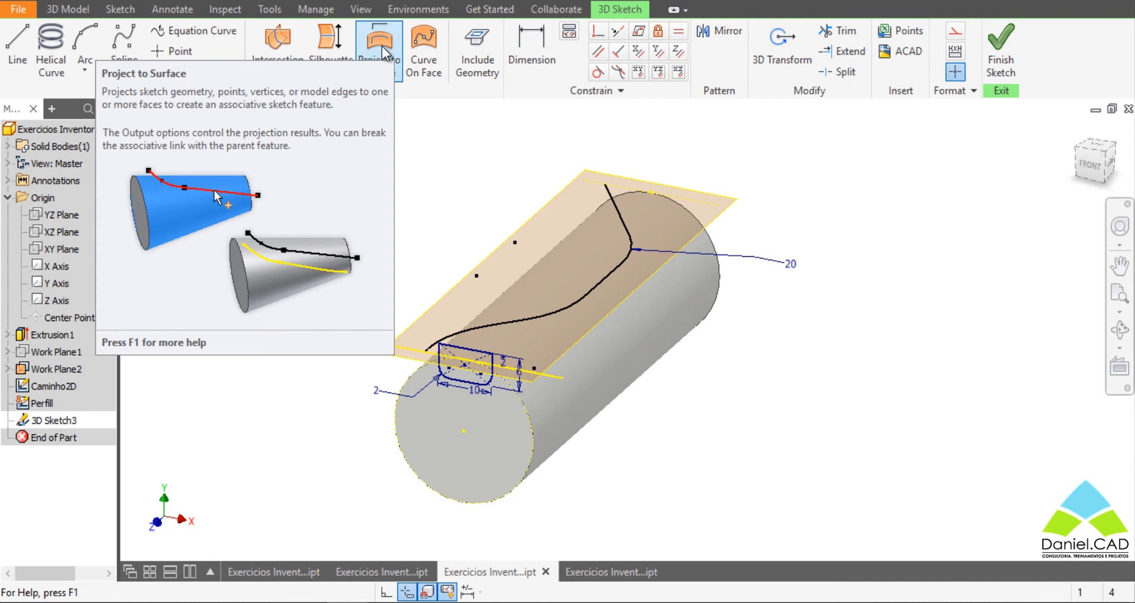
Start Project to Surface with the cylinder's curved face as target and all segments of the Caminho2D path as curves
click(385, 53)
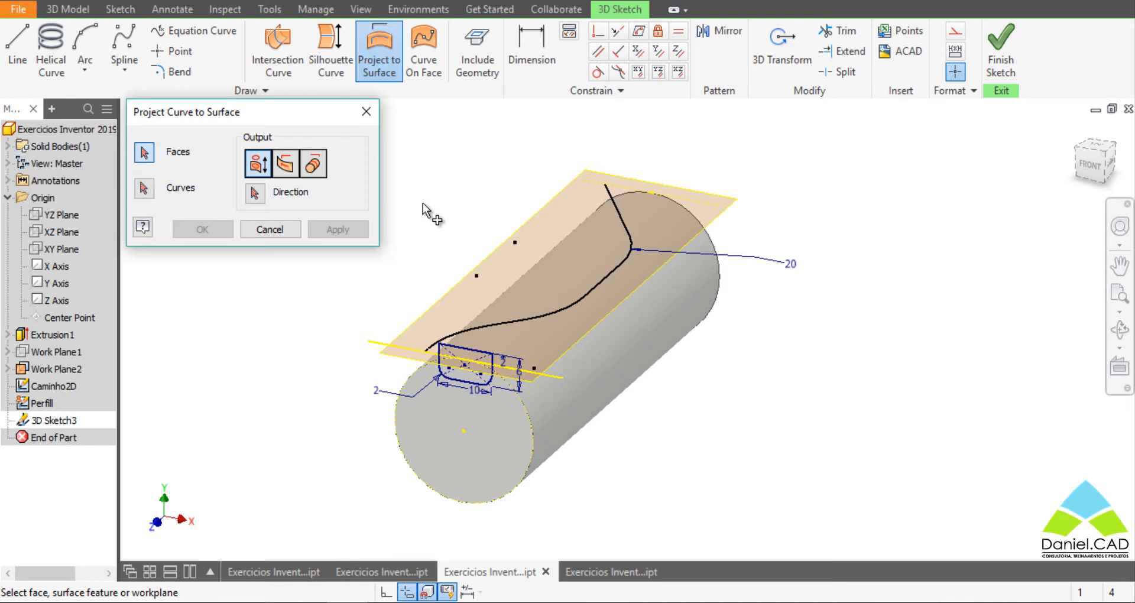
click(595, 358)
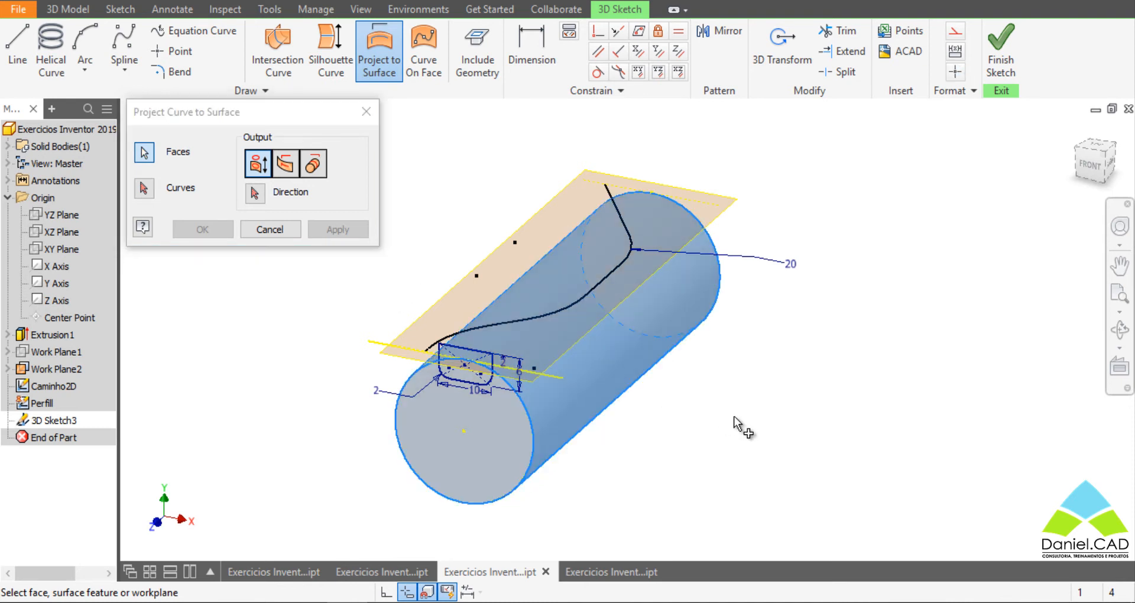
click(146, 187)
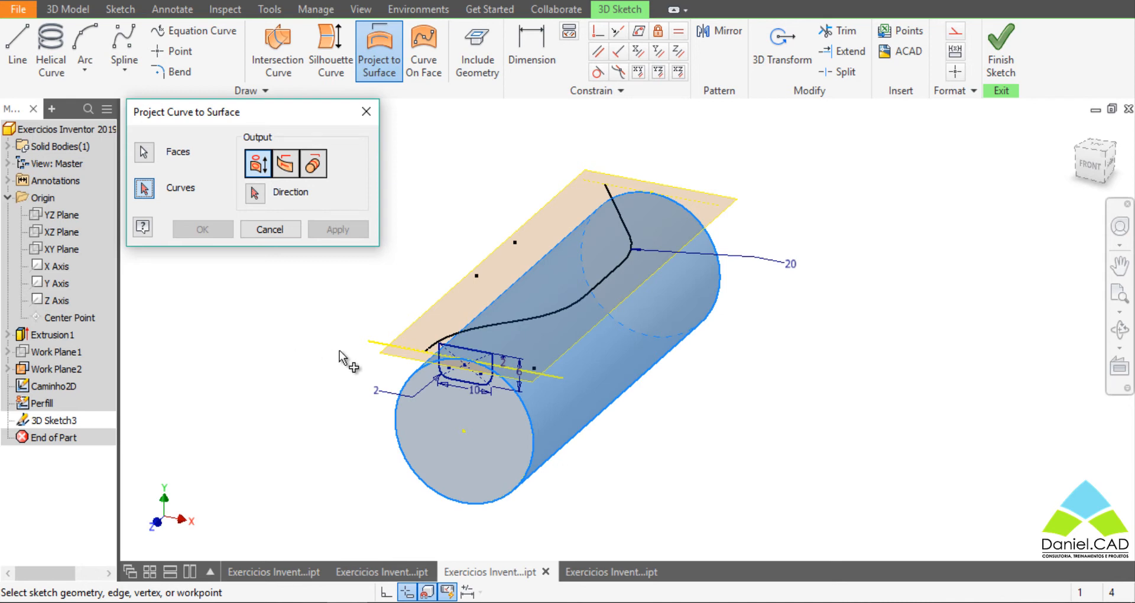
scroll(443, 337, up, 5)
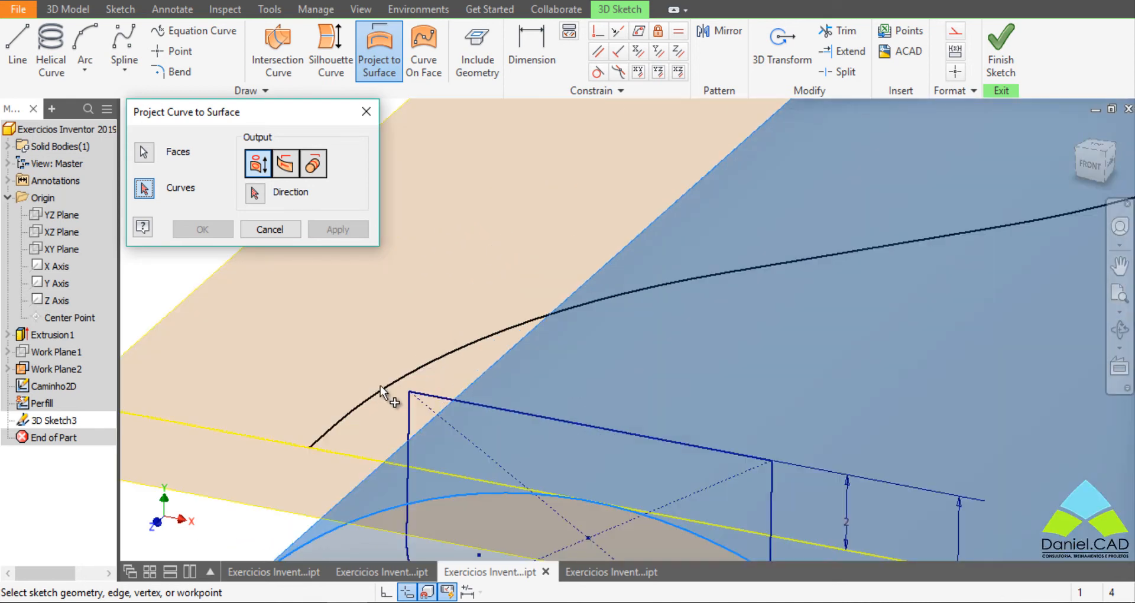
click(324, 435)
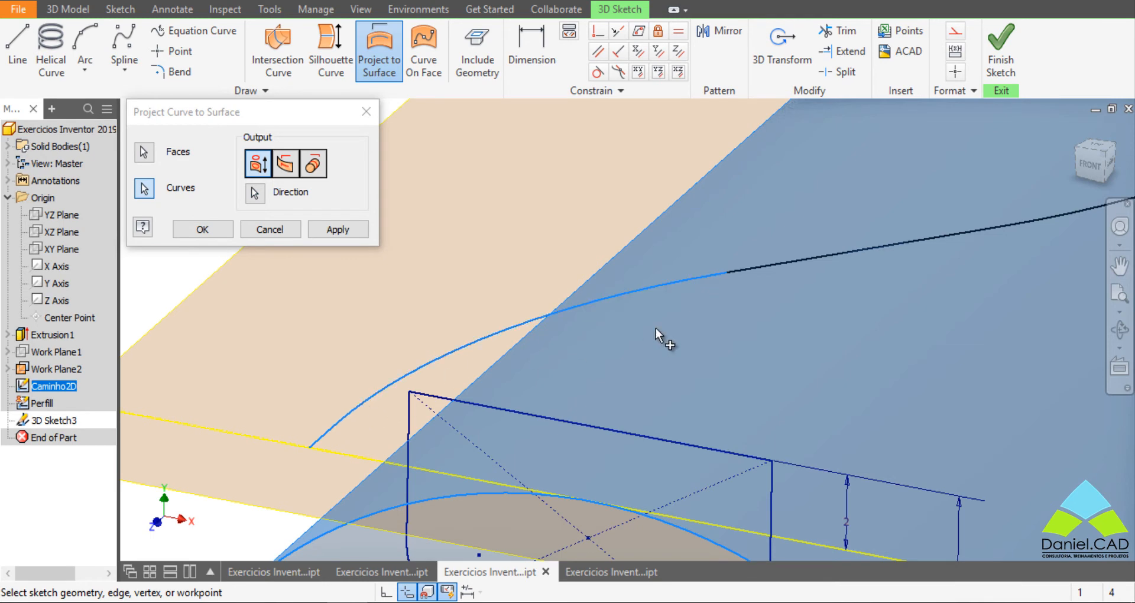
scroll(781, 298, down, 5)
scroll(790, 293, up, 4)
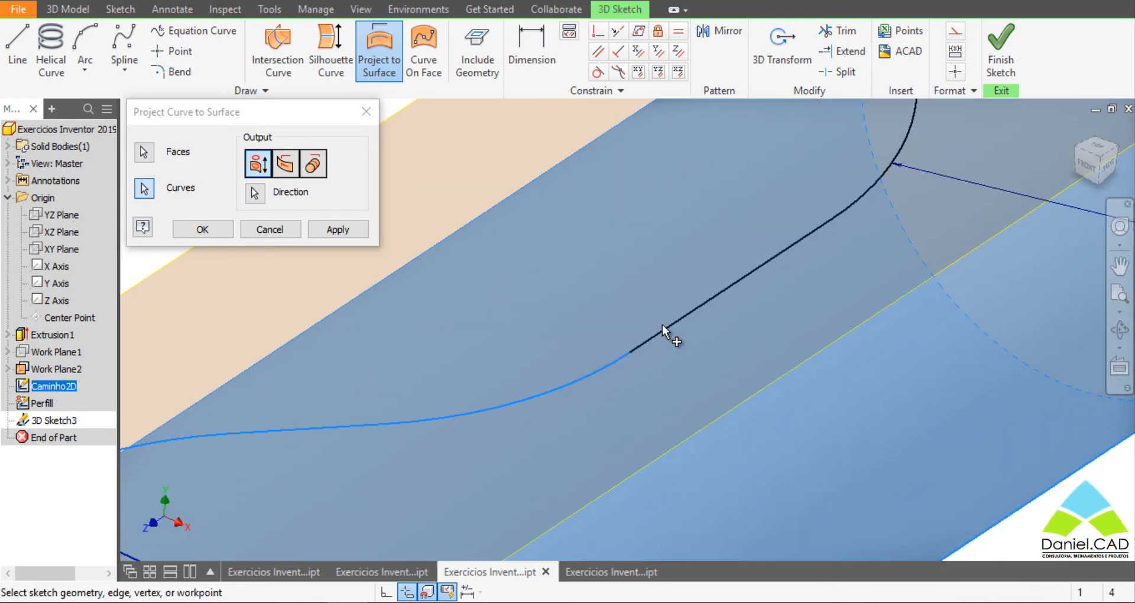
middle_drag(672, 326, 744, 379)
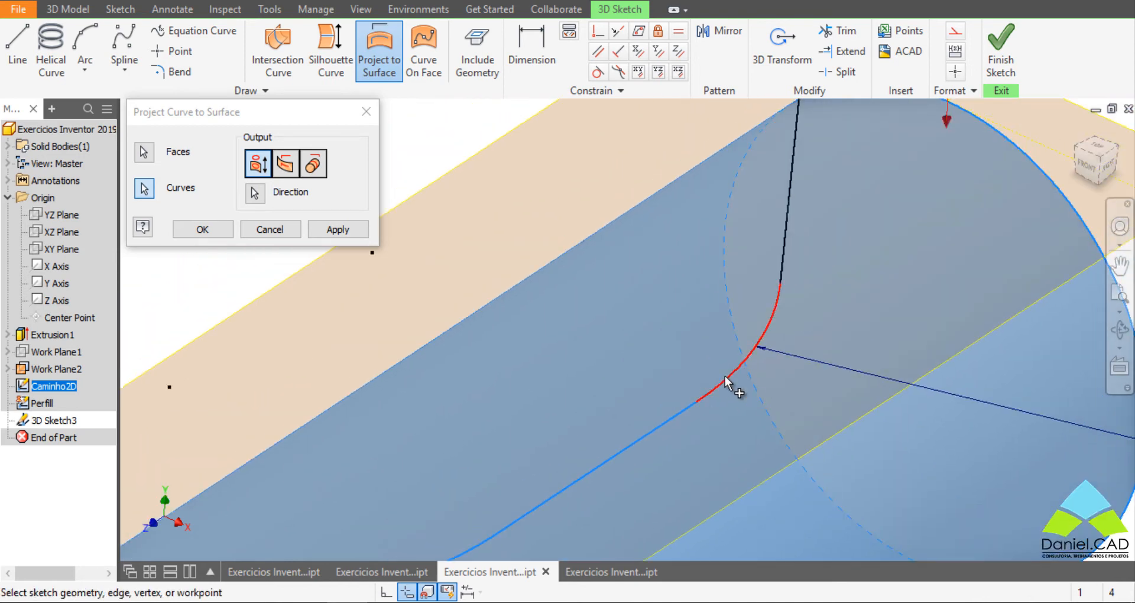
click(743, 374)
click(783, 225)
scroll(786, 354, up, 5)
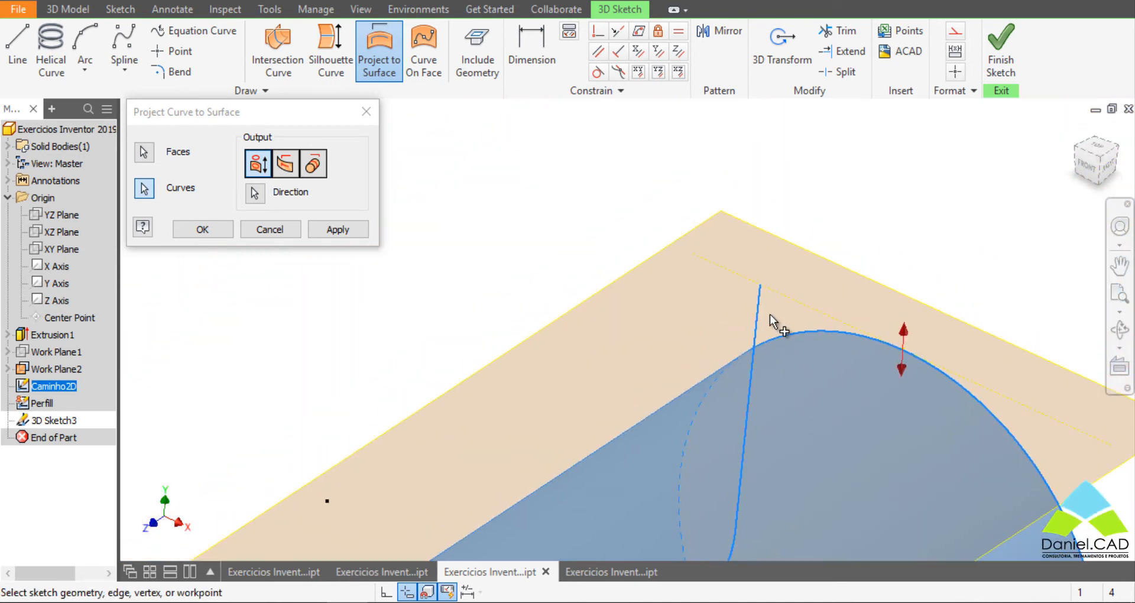
scroll(717, 321, up, 4)
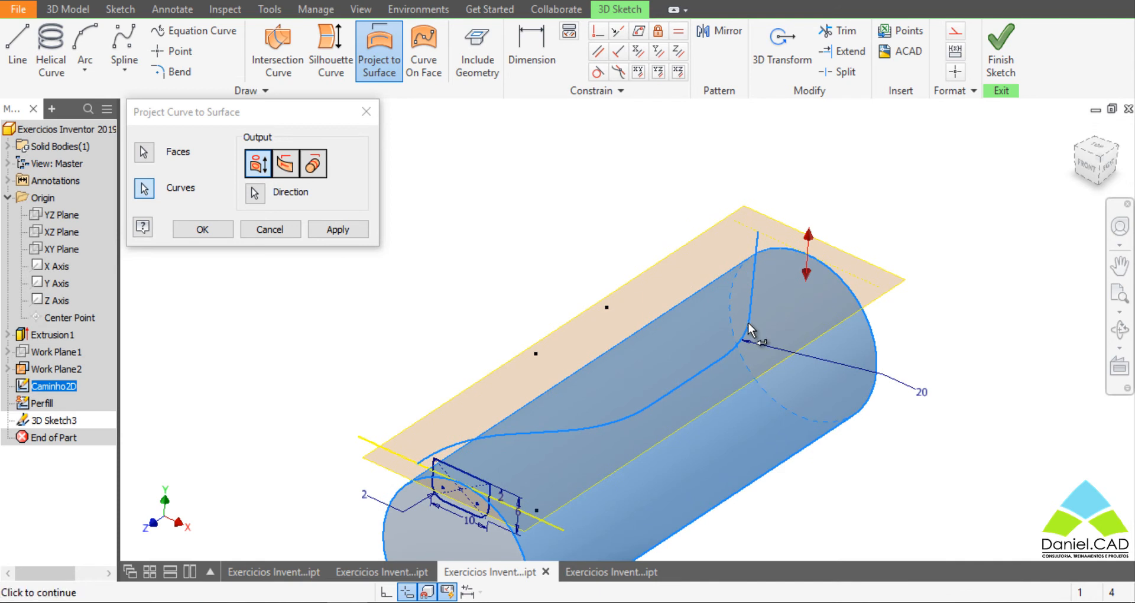
Try projecting the path onto the cylinder using the Project to Closest Point output
click(288, 168)
middle_drag(585, 389, 599, 283)
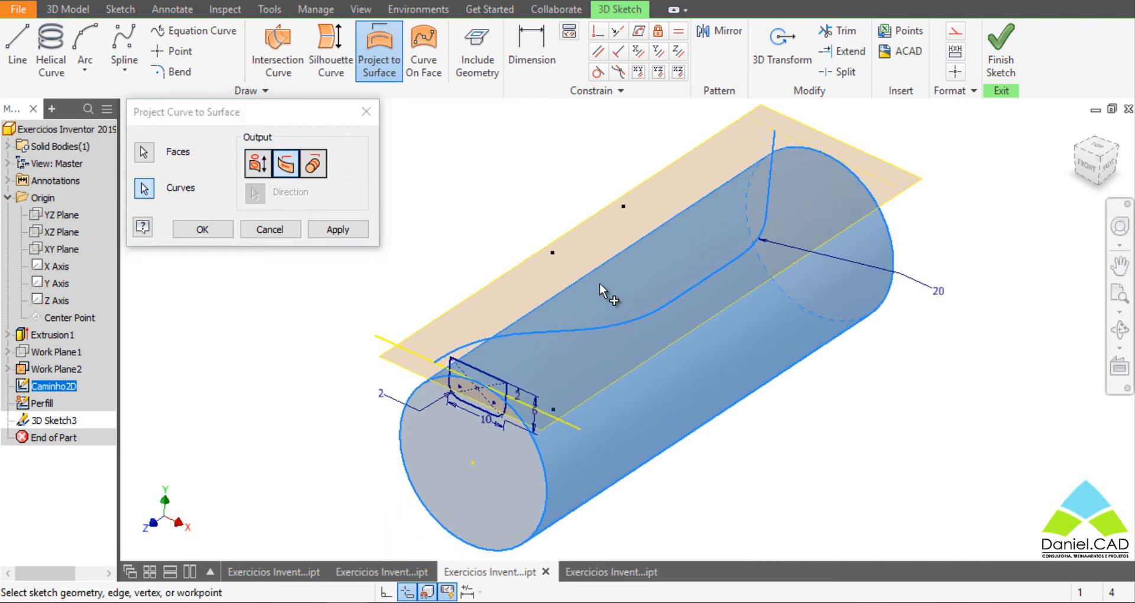
click(202, 229)
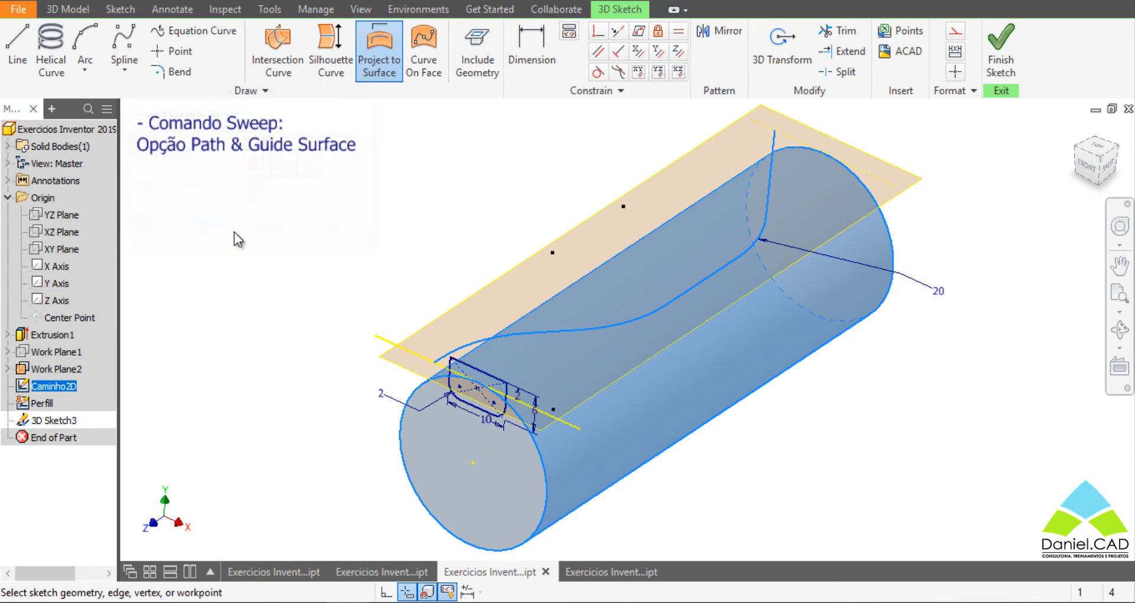
Compare the projected curve with the original path from above and undo the projection
mouse_move(790, 431)
shift+middle_down()
mouse_move(869, 372)
mouse_move(869, 360)
mouse_move(899, 410)
mouse_move(847, 427)
shift+middle_up()
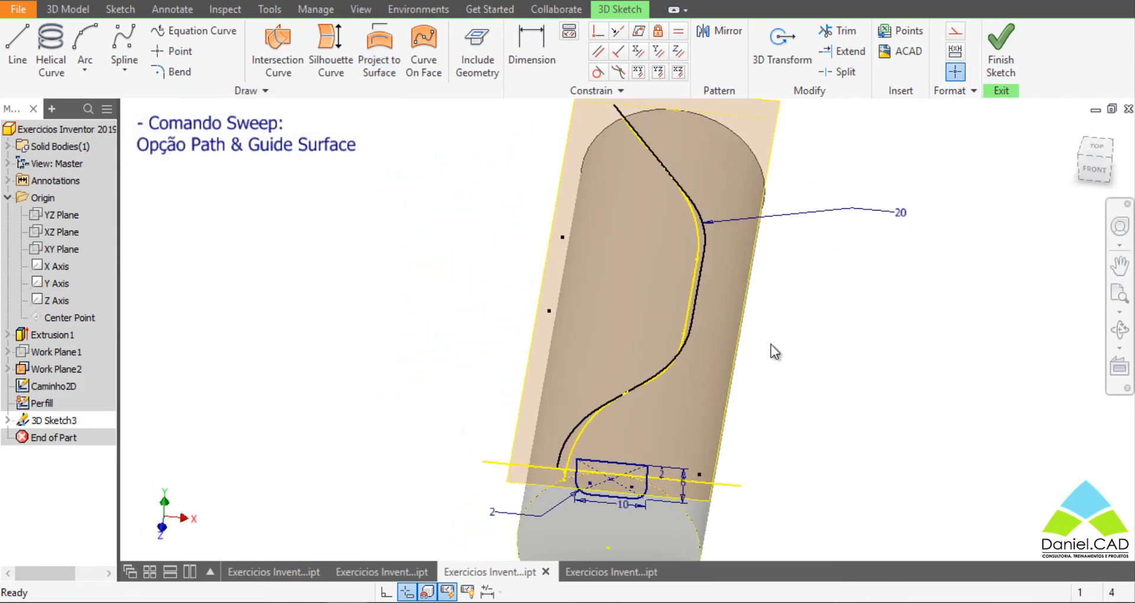
shift+middle_drag(732, 307, 734, 368)
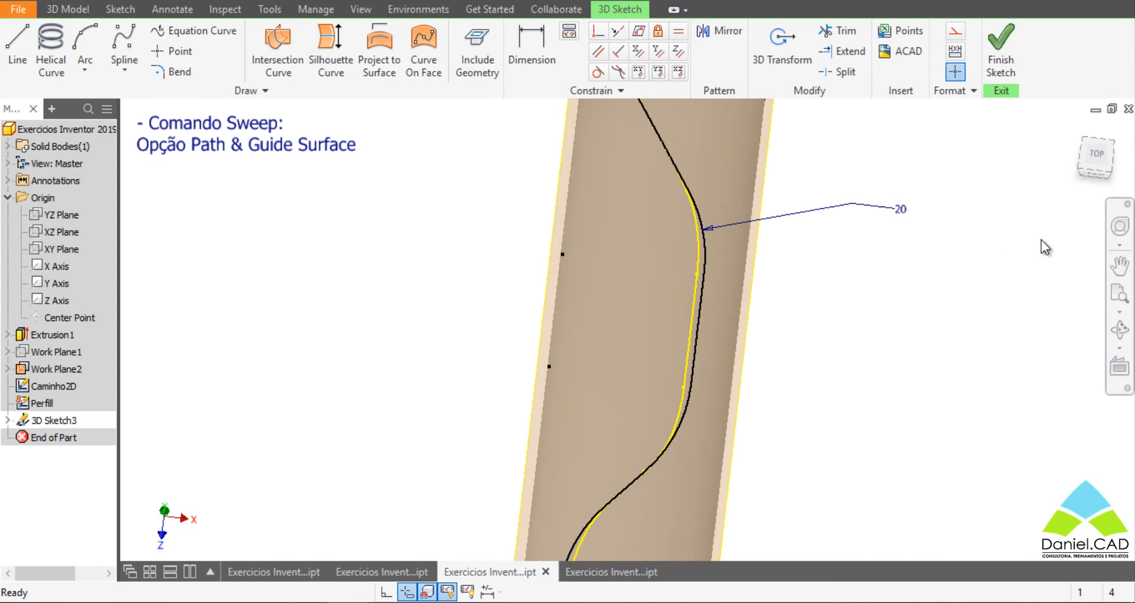
click(1087, 156)
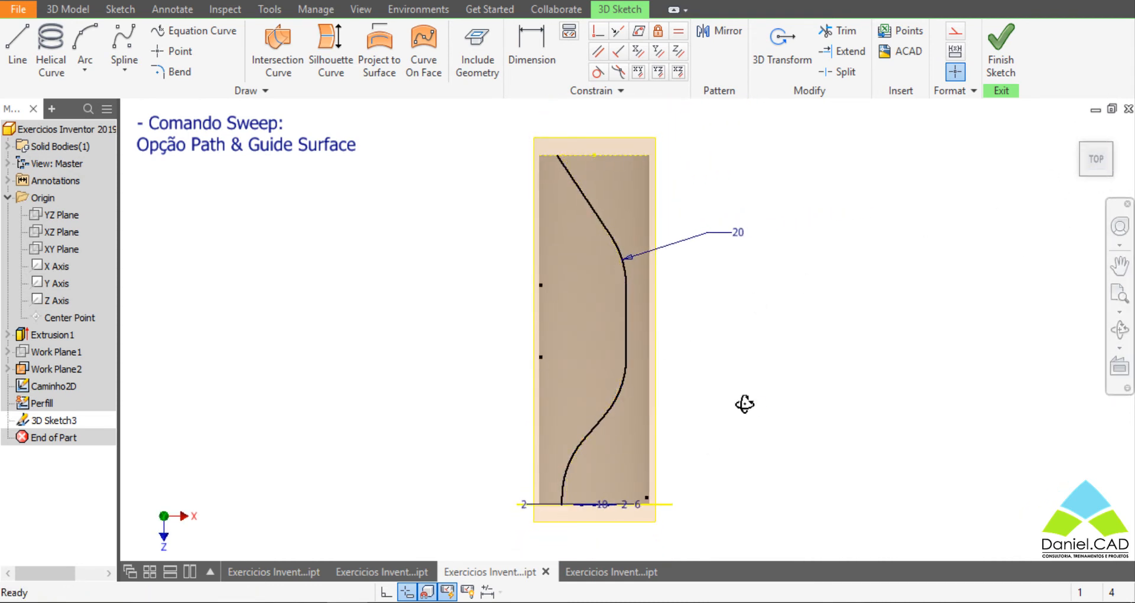
mouse_move(745, 402)
shift+middle_down()
mouse_move(736, 349)
mouse_move(678, 349)
mouse_move(717, 306)
mouse_move(674, 364)
shift+middle_up()
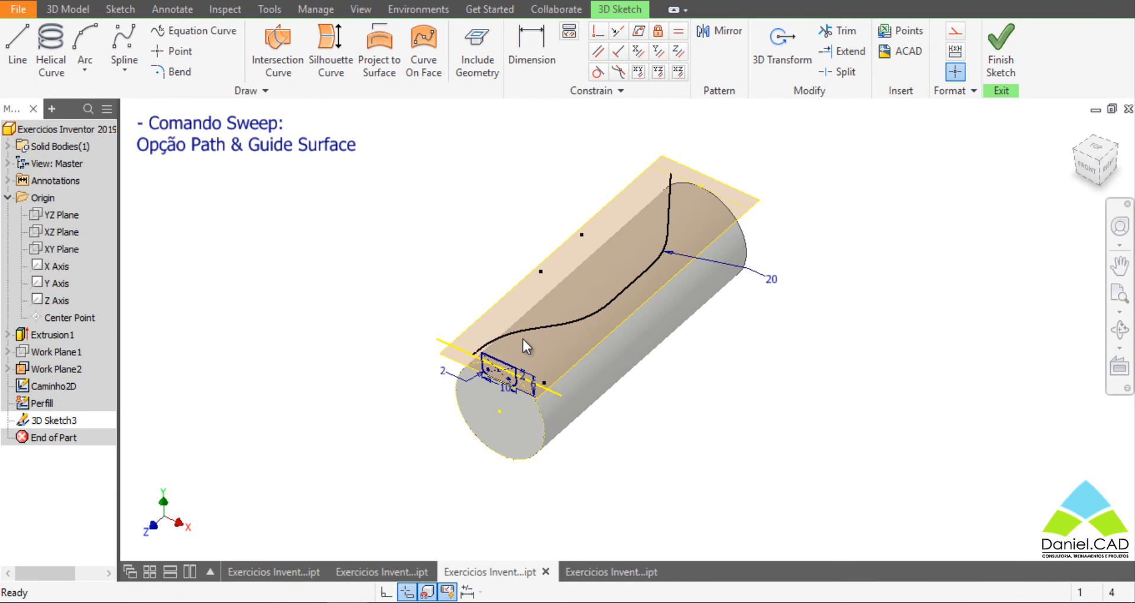
Set up Project to Surface with the Wrap to Surface output and the cylinder's curved face as target
click(379, 65)
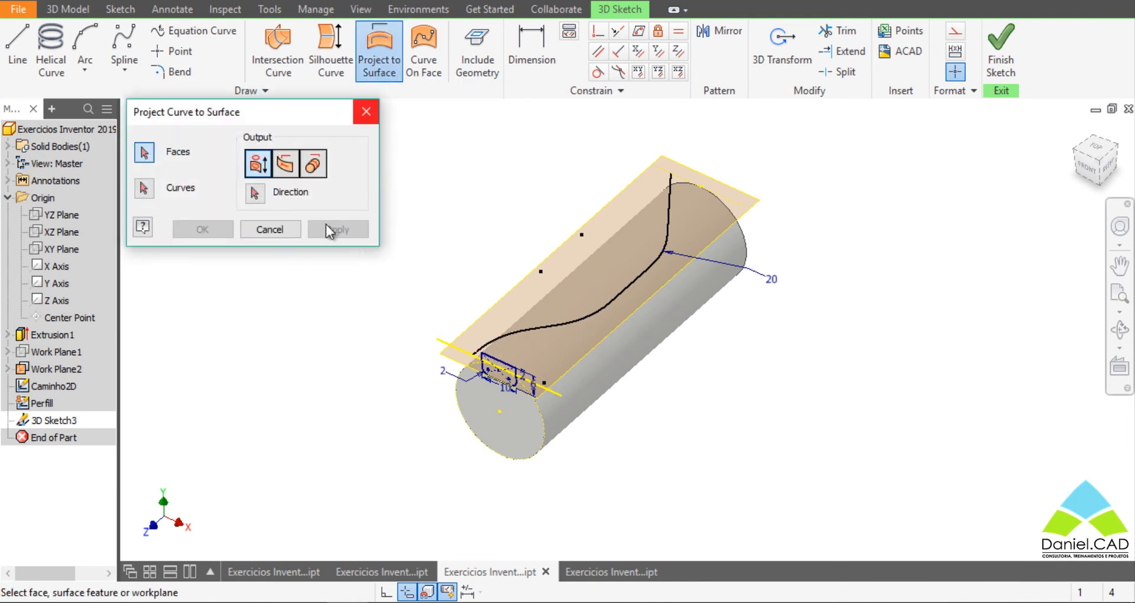
click(321, 174)
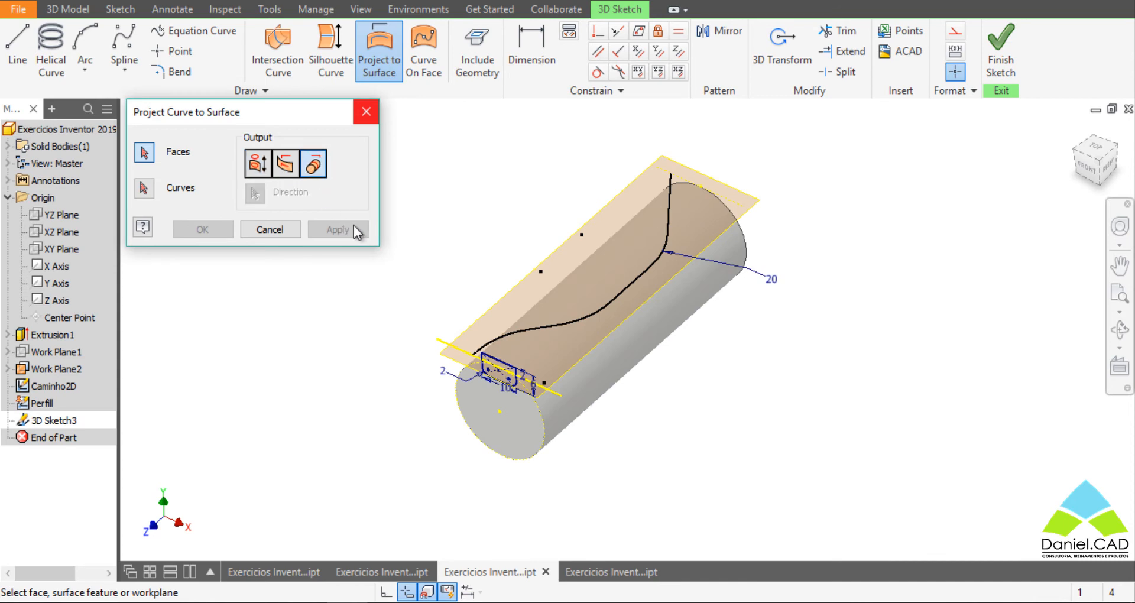
click(534, 362)
click(145, 189)
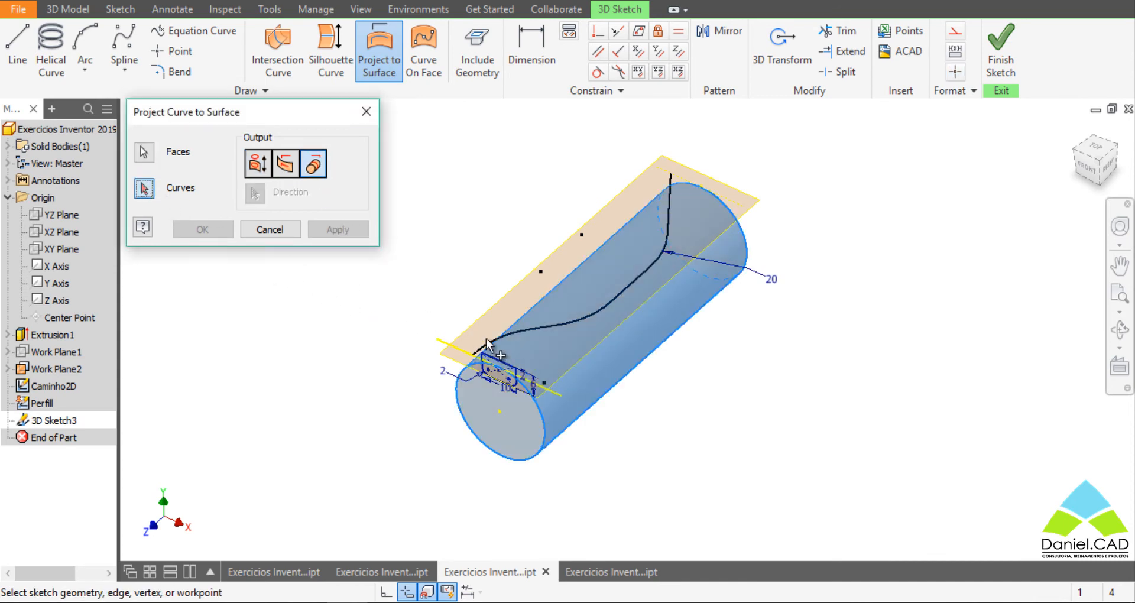
Select every segment of the Caminho2D path, from the front end to the back end, as curves to wrap
scroll(494, 348, up, 5)
click(413, 435)
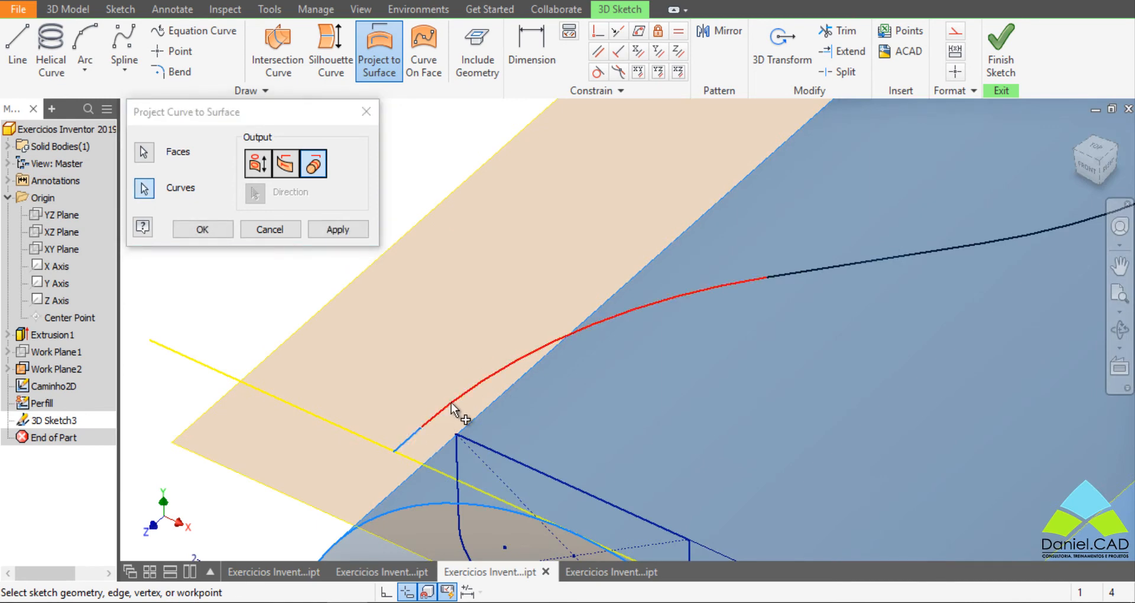
click(452, 403)
click(836, 267)
scroll(835, 267, down, 3)
middle_drag(835, 267, 387, 424)
click(571, 385)
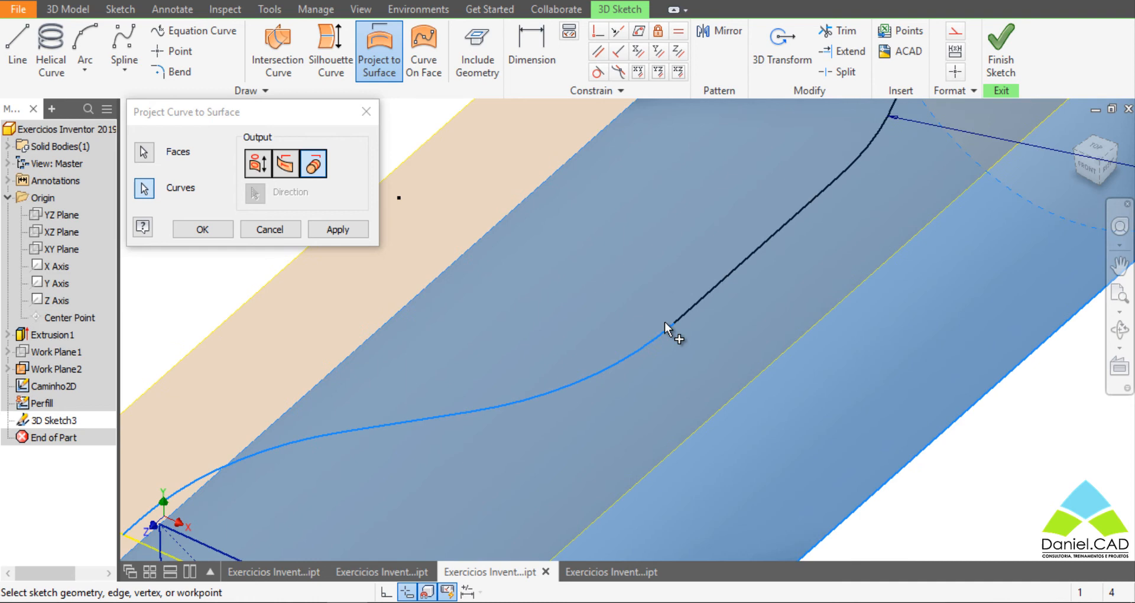
click(693, 306)
middle_drag(777, 218, 547, 491)
click(650, 421)
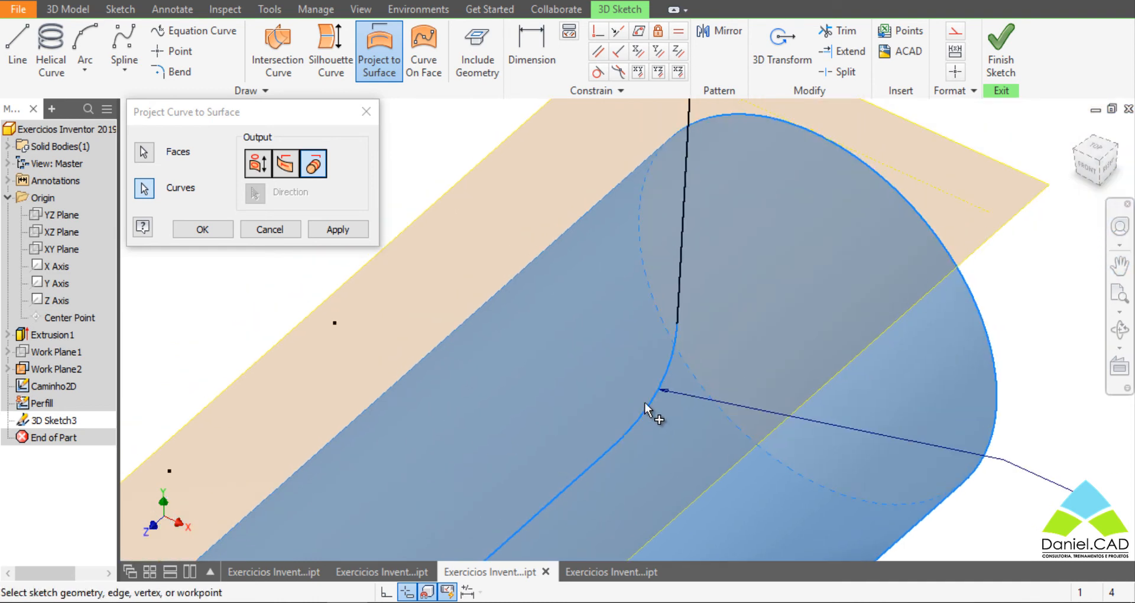
click(683, 253)
scroll(680, 241, down, 2)
scroll(681, 241, down, 2)
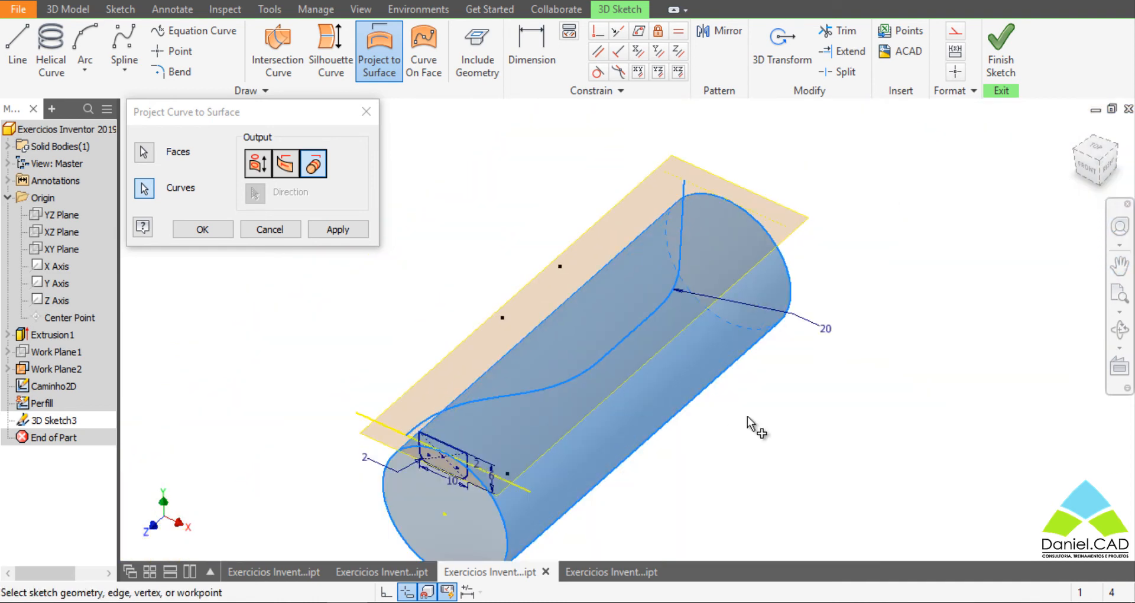
shift+middle_drag(642, 385, 650, 369)
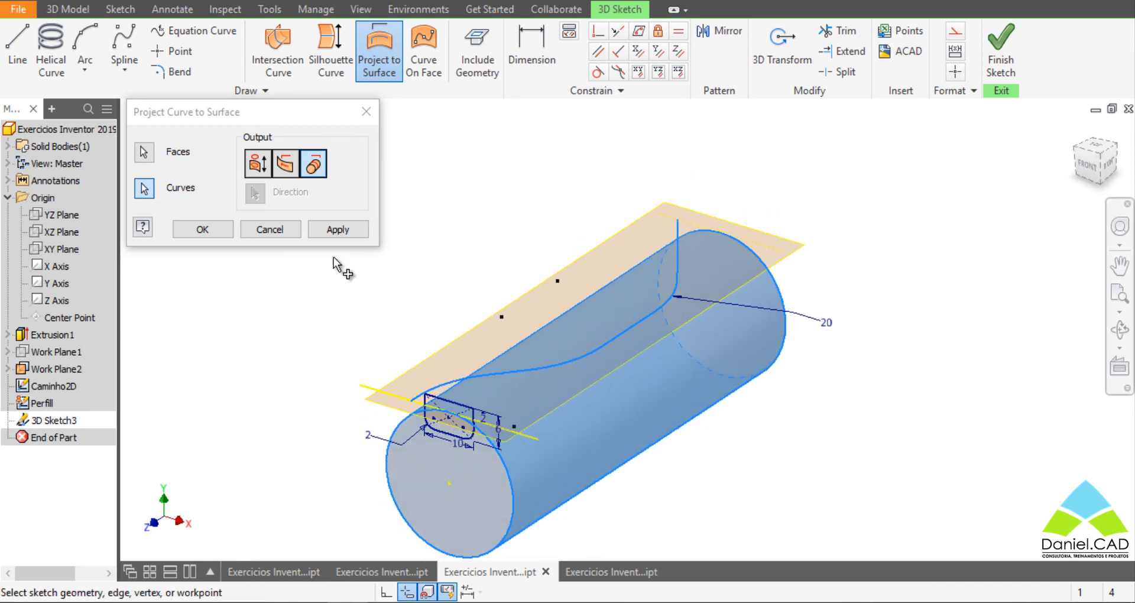
Apply the wrapped projection to the cylinder's surface and finish the 3D sketch
click(348, 230)
mouse_move(499, 305)
shift+middle_down()
mouse_move(525, 334)
mouse_move(504, 309)
mouse_move(516, 281)
mouse_move(496, 294)
shift+middle_up()
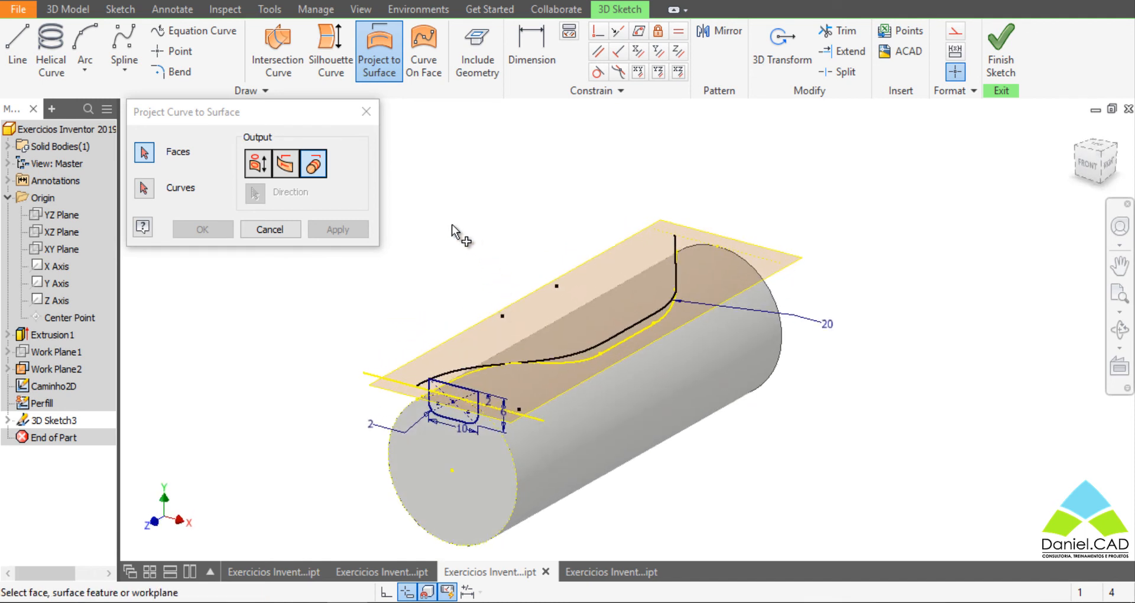
click(364, 118)
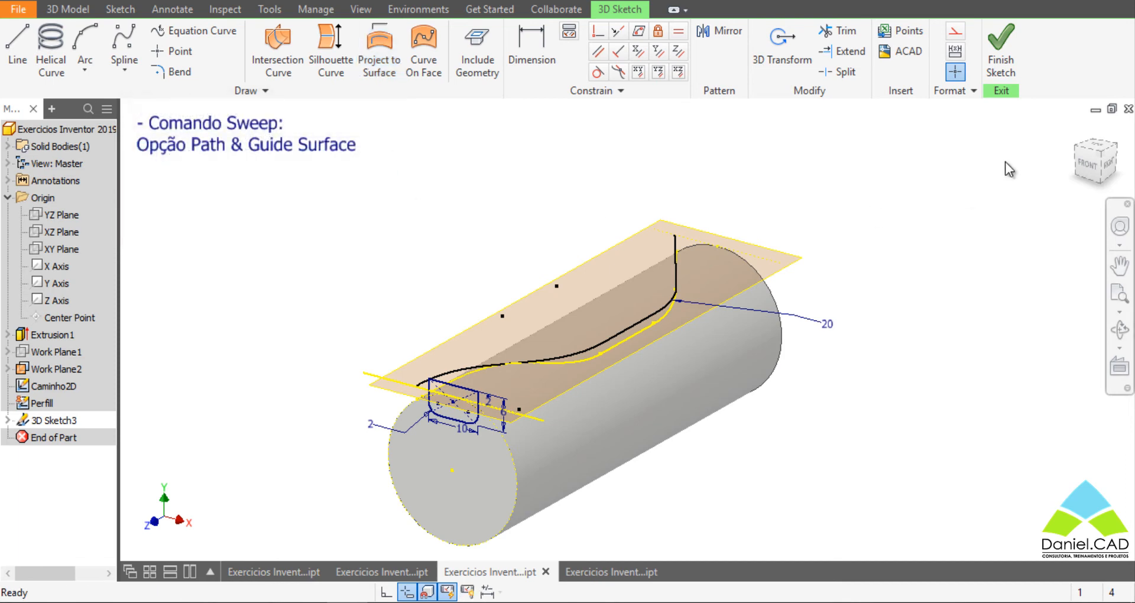
click(1004, 59)
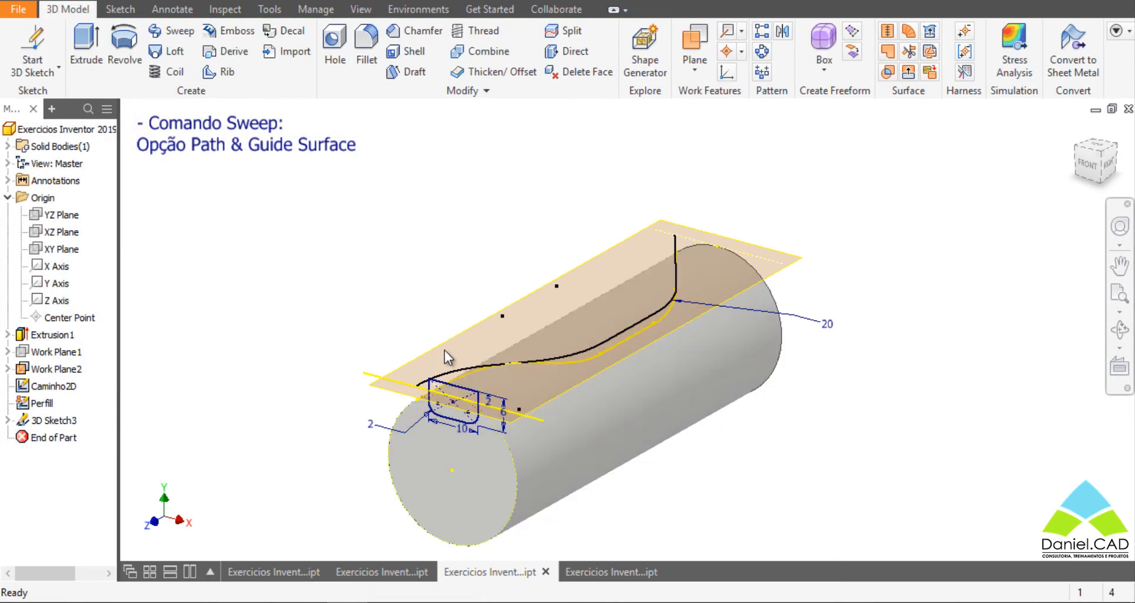
Hide the Caminho2D sketch and Work Plane2, leaving the wrapped curve and the Perfill profile shown
right_click(61, 397)
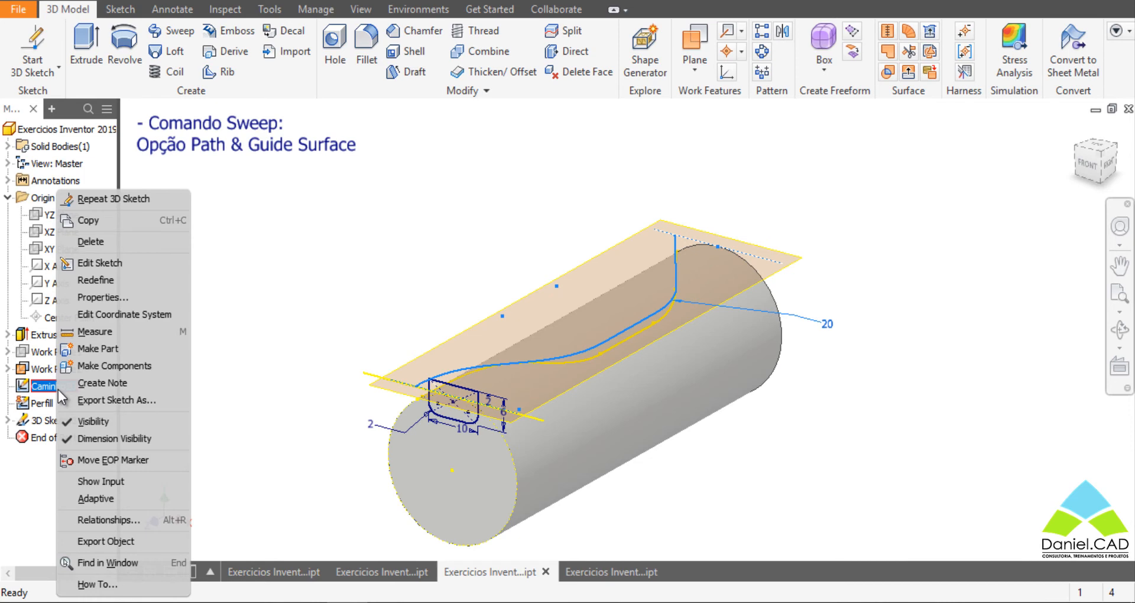
click(103, 421)
right_click(81, 379)
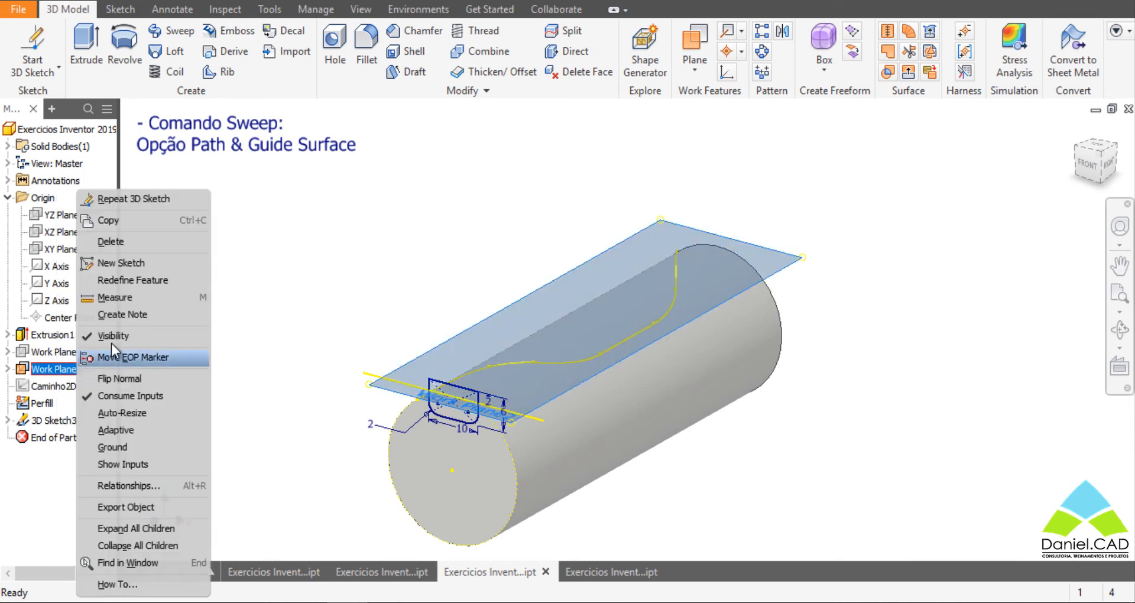
click(101, 336)
shift+middle_drag(744, 409, 846, 337)
shift+middle_drag(502, 413, 494, 420)
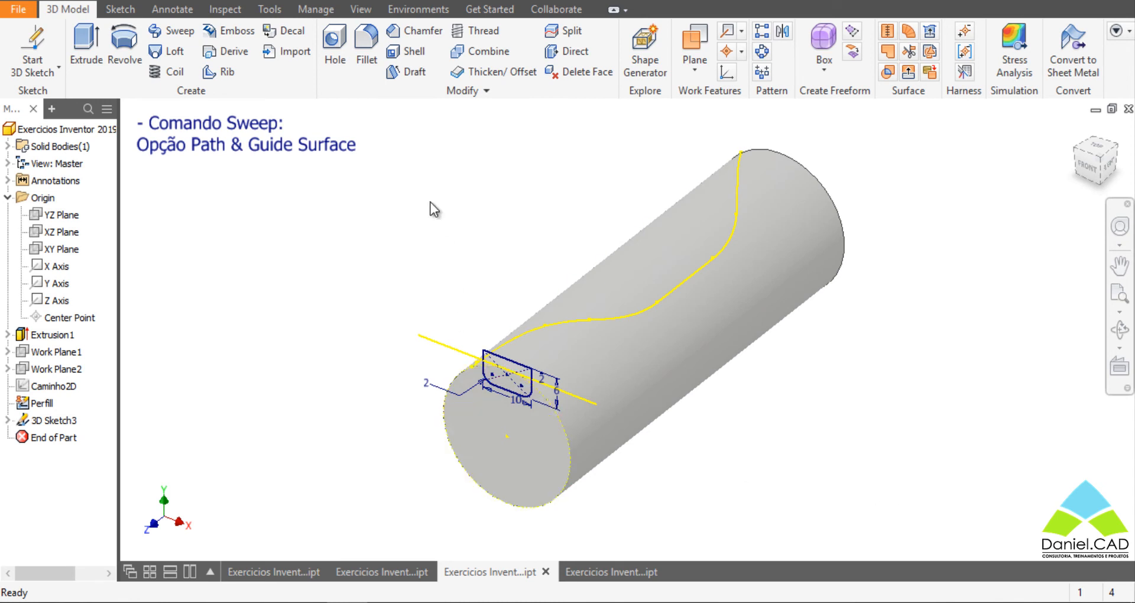
Set up a Path & Guide Surface sweep of the Perfill profile along the wrapped curve, with the cylinder's curved face as guide surface
click(173, 31)
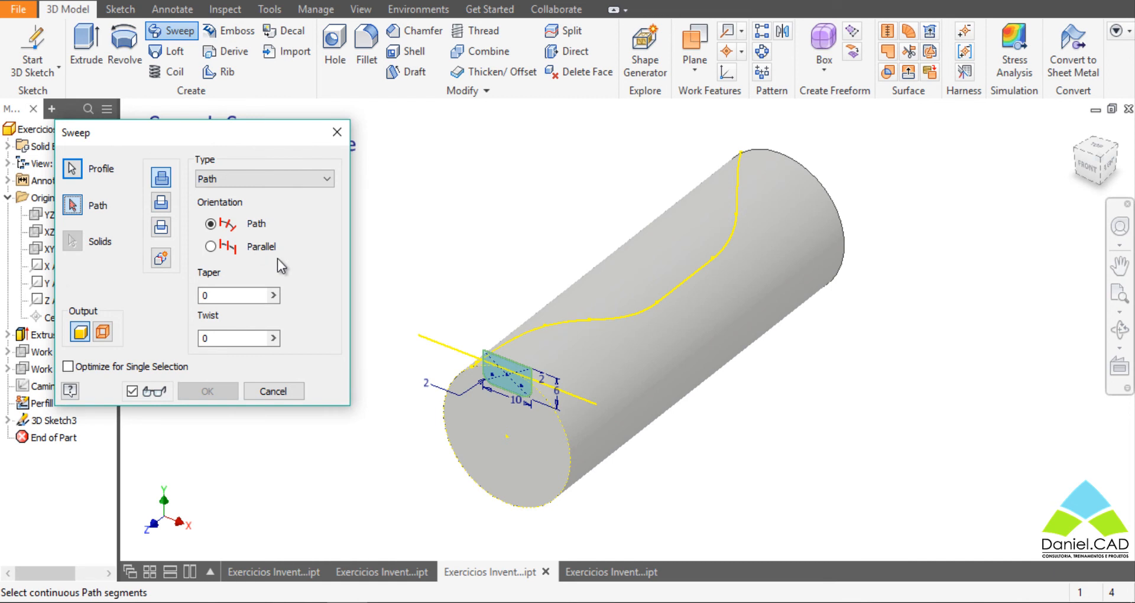
click(288, 178)
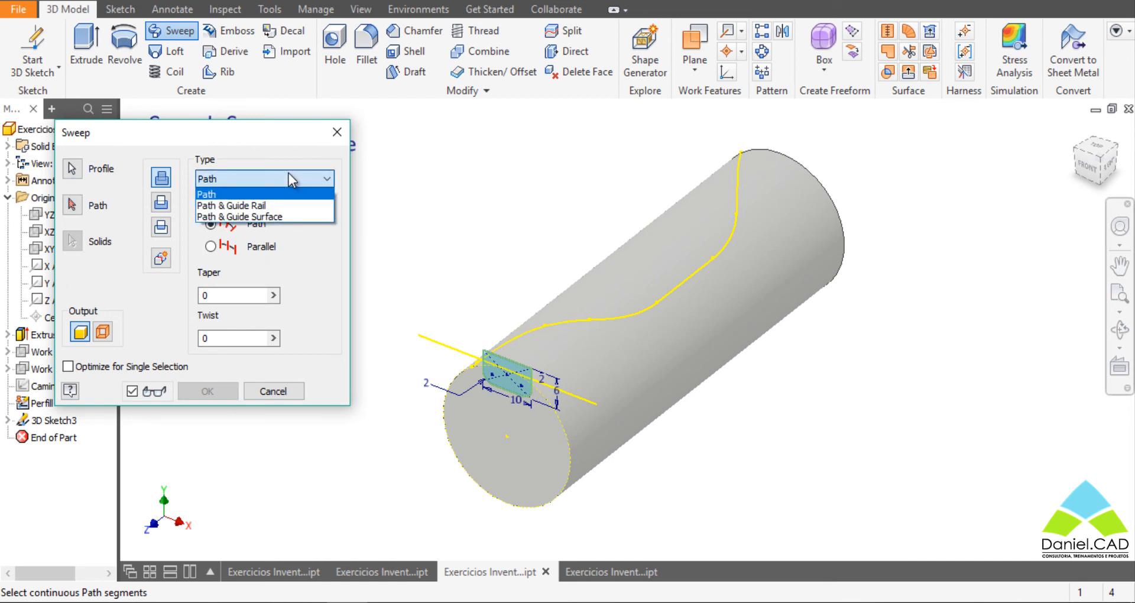
click(281, 217)
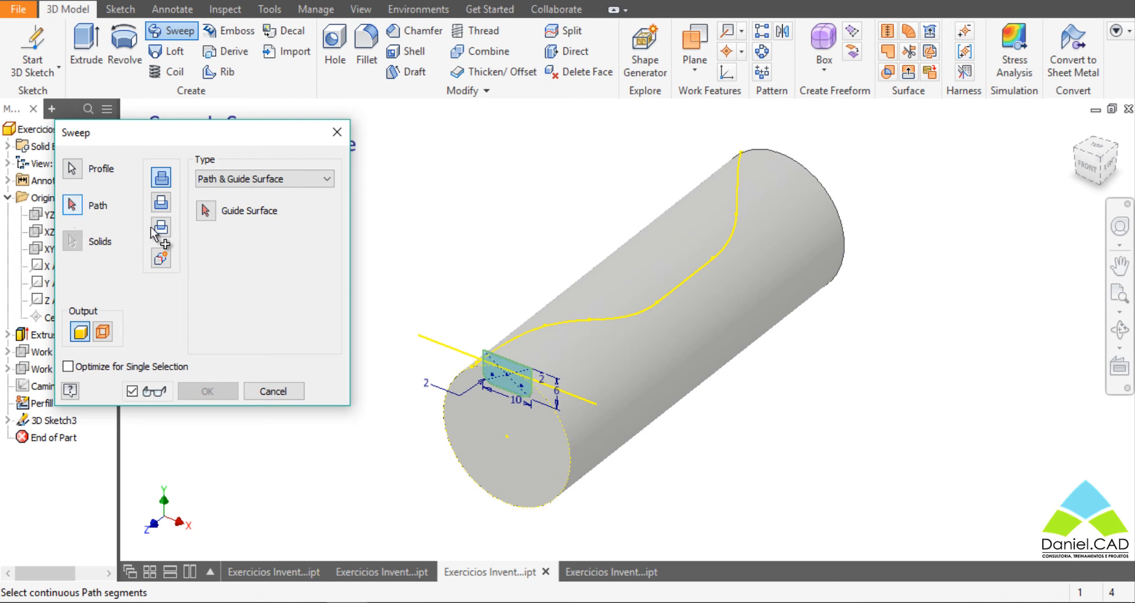
click(591, 322)
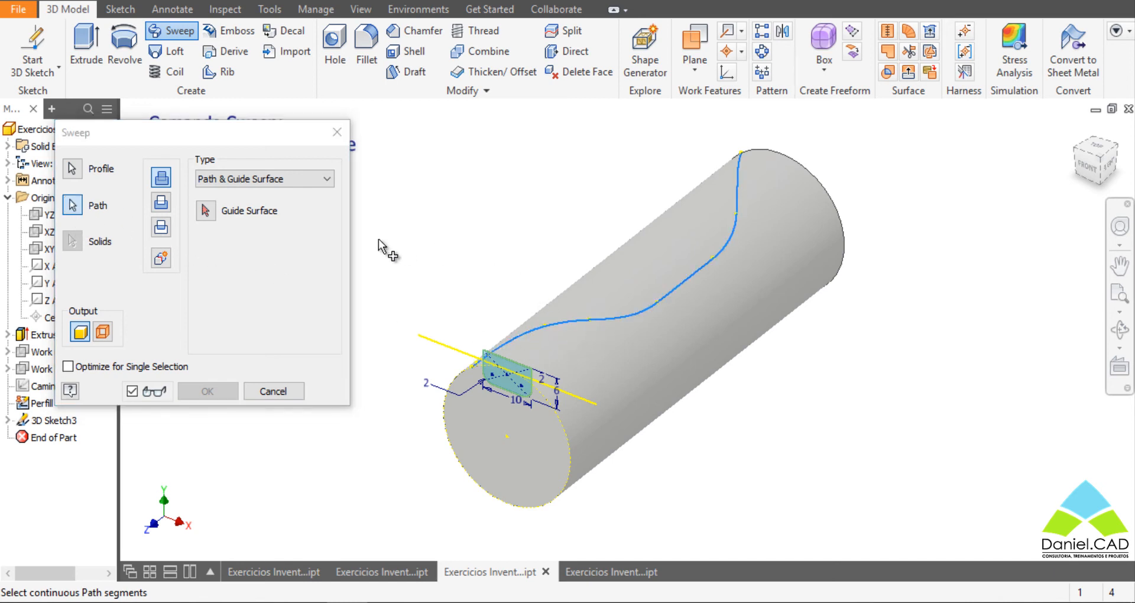
click(205, 210)
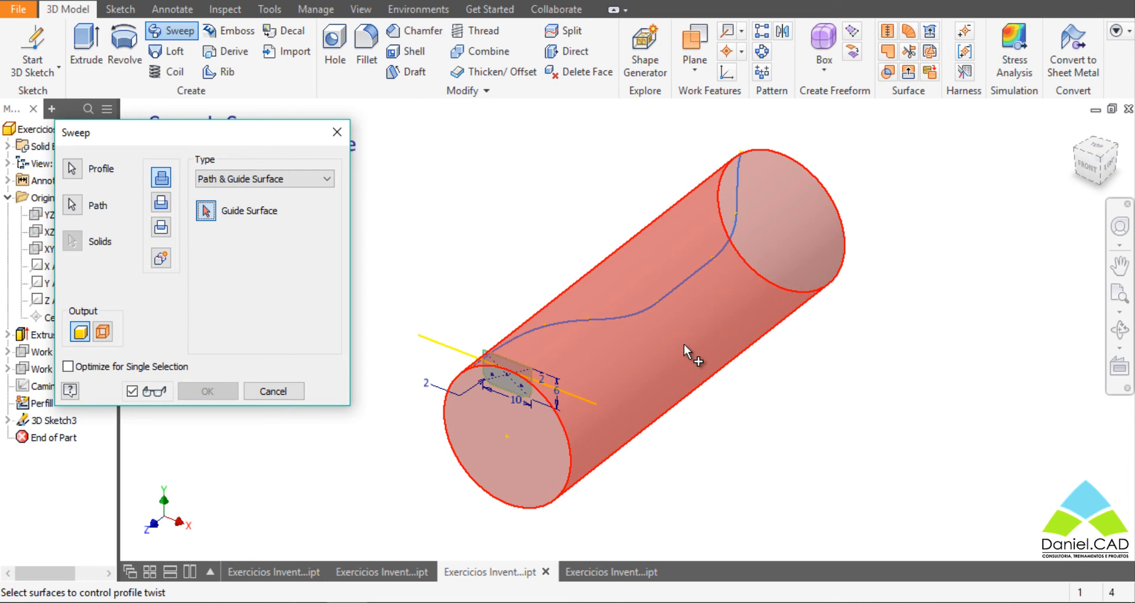
click(683, 344)
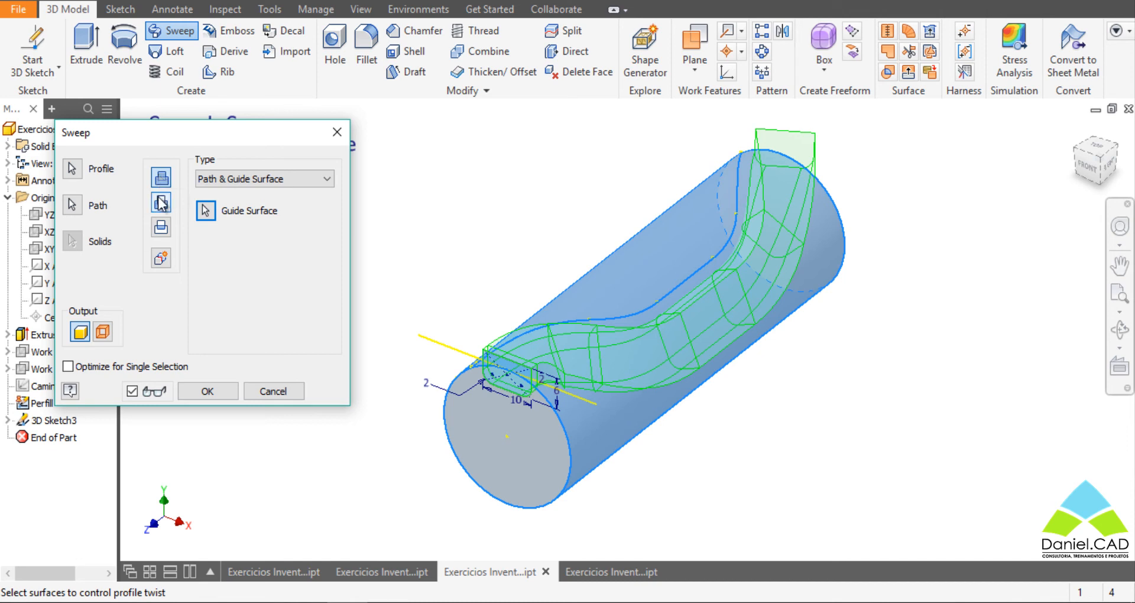
Set the sweep operation to Cut, create the groove and inspect it on the cylinder
click(160, 204)
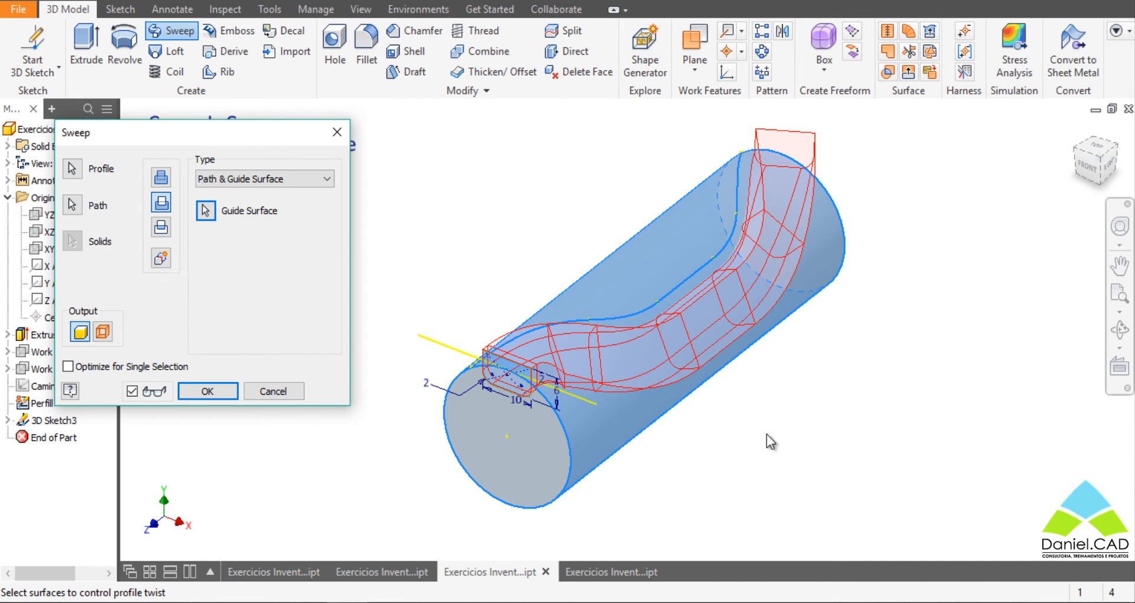
click(214, 390)
shift+middle_drag(782, 428, 816, 410)
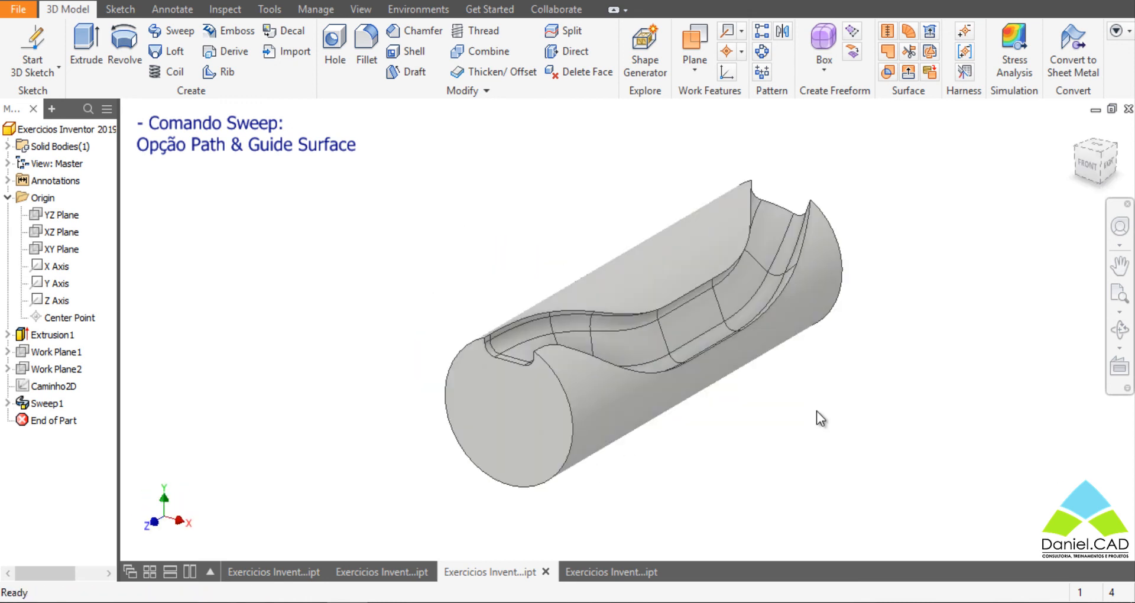